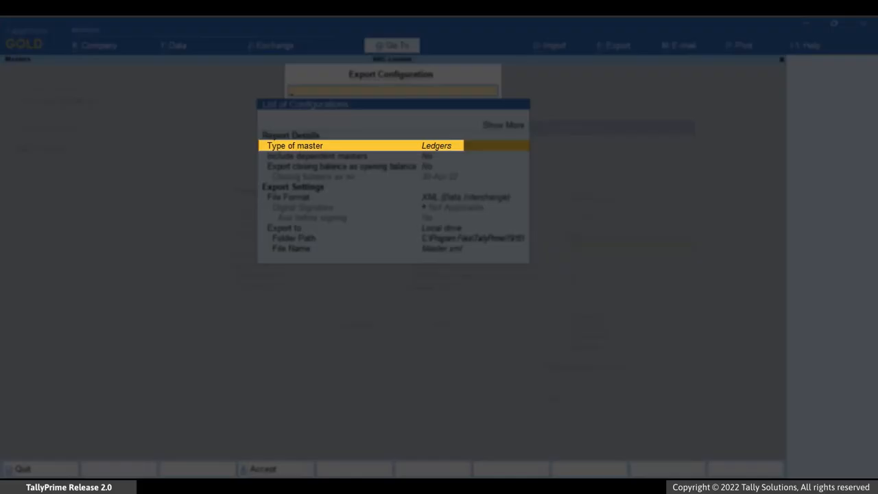
Set the export's type of master to Stock Items and include dependent masters
{"action": "key", "text": "Return"}
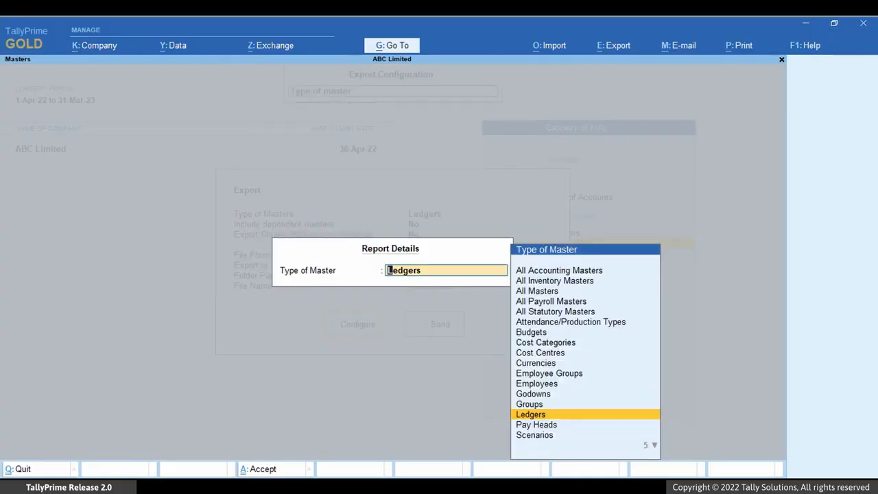
{"action": "key", "text": "Down"}
{"action": "key", "text": "Down"}
{"action": "key", "text": "Down"}
{"action": "key", "text": "Down"}
{"action": "key", "text": "Down"}
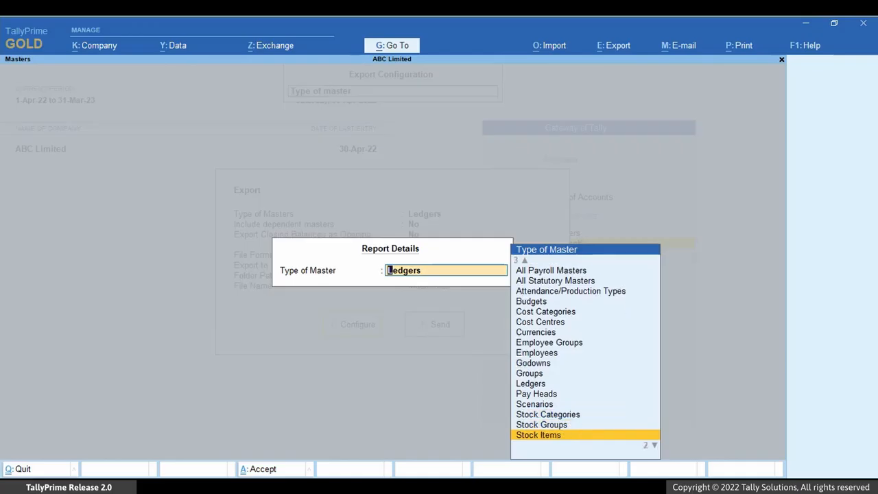
{"action": "key", "text": "Return"}
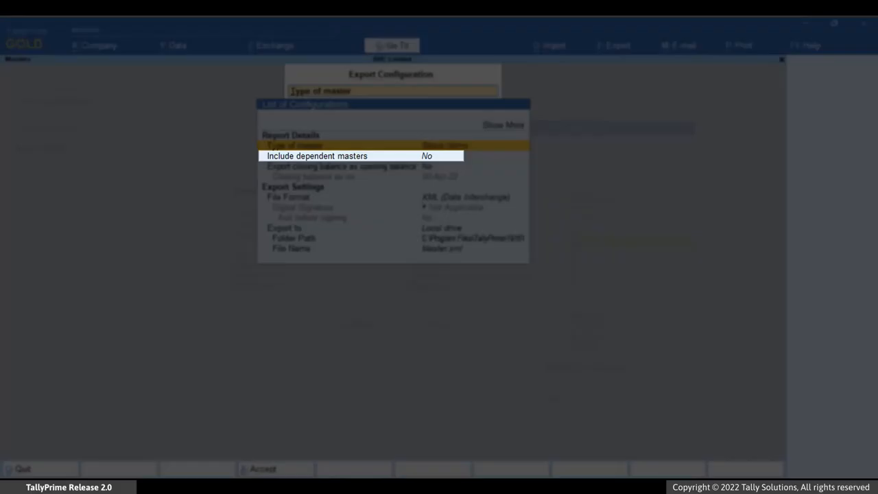
{"action": "key", "text": "Down"}
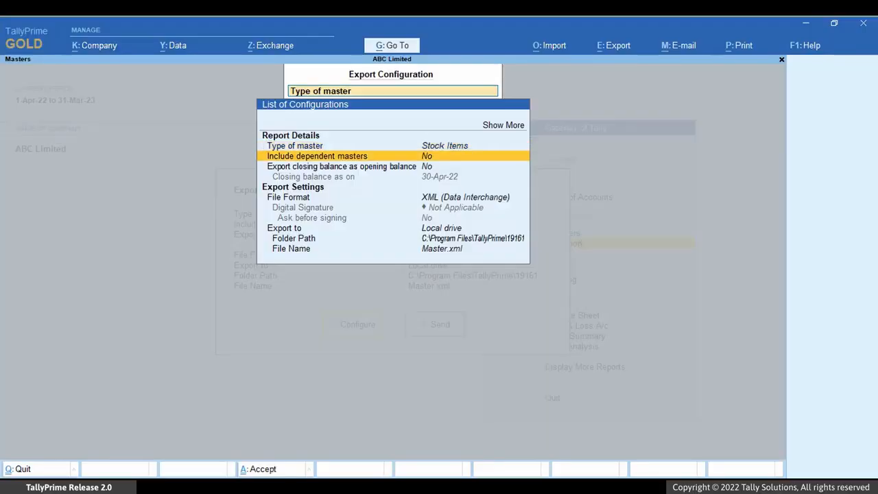
{"action": "key", "text": "Return"}
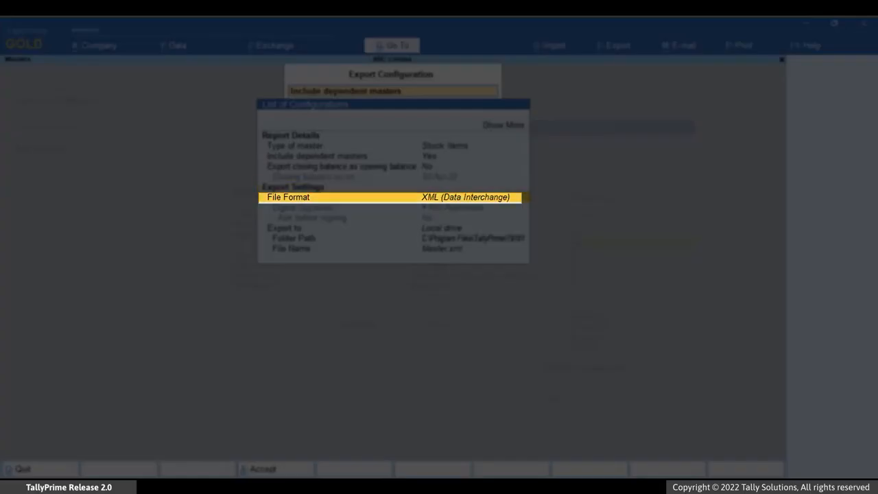
Choose XML (Data Interchange) as the file format for the masters export
{"action": "key", "text": "Return"}
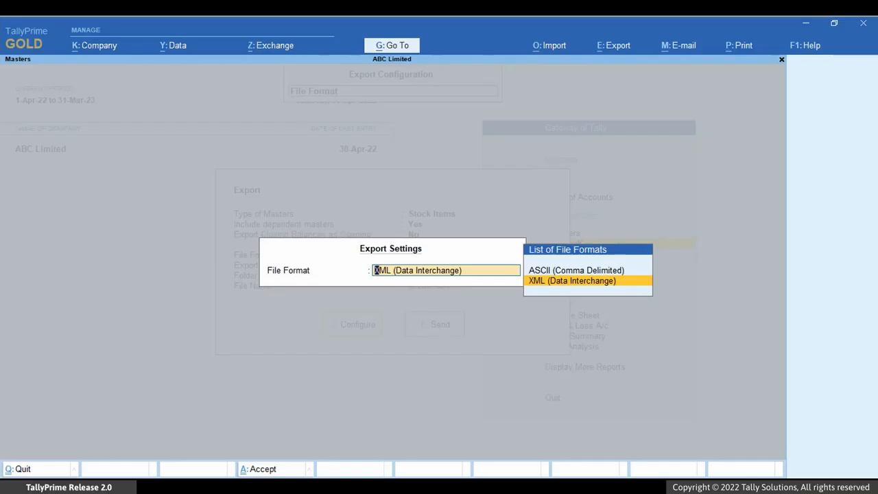
{"action": "key", "text": "Up"}
{"action": "key", "text": "Down"}
{"action": "key", "text": "Return"}
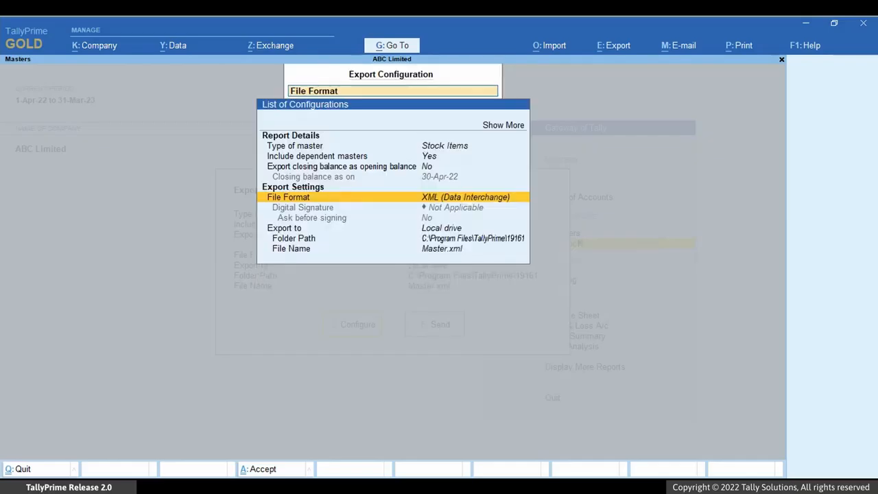
Set the export location to Local drive
{"action": "key", "text": "Down"}
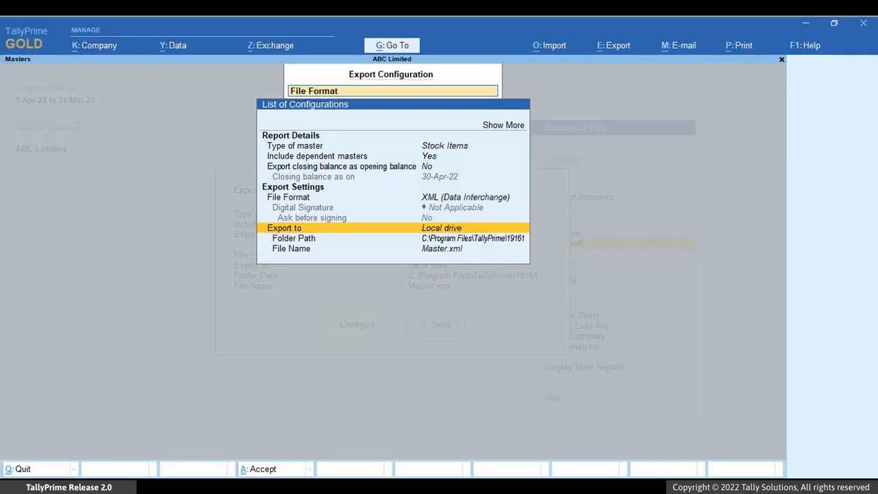
{"action": "key", "text": "Return"}
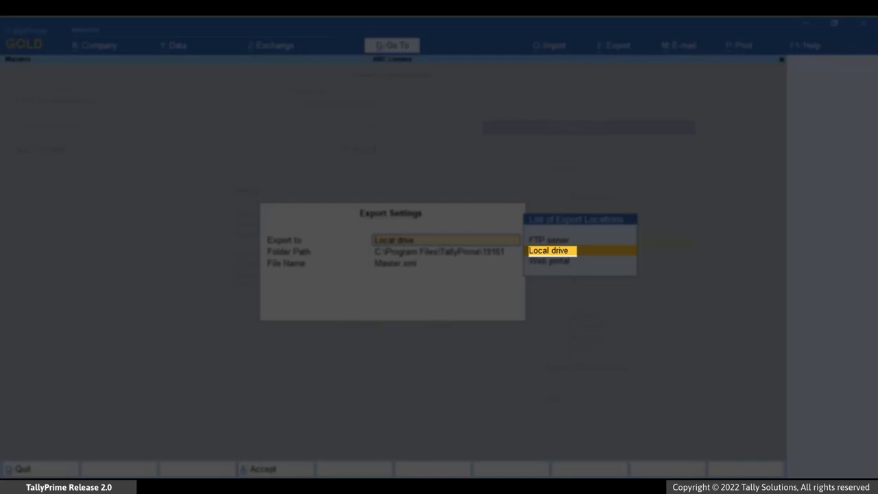
{"action": "key", "text": "Return"}
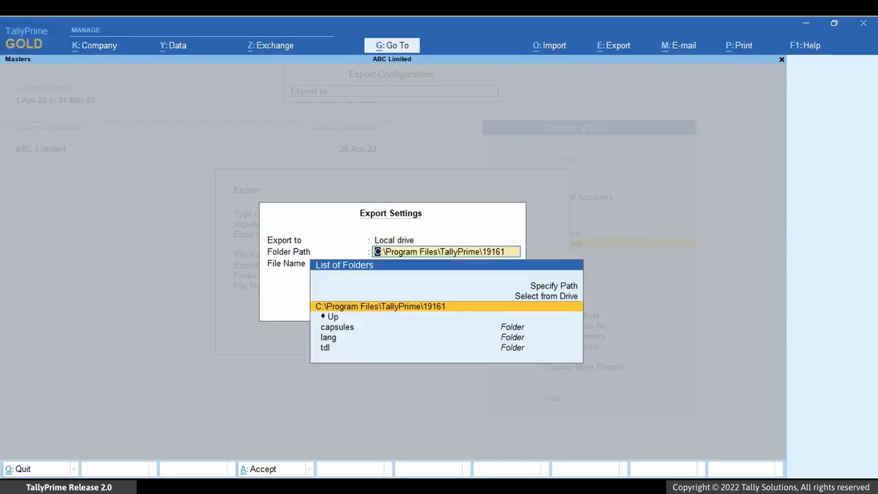
Specify D:\export as the export folder path, copying it from File Explorer, and keep Master.xml as the file name
{"action": "key", "text": "Up"}
{"action": "key", "text": "Up"}
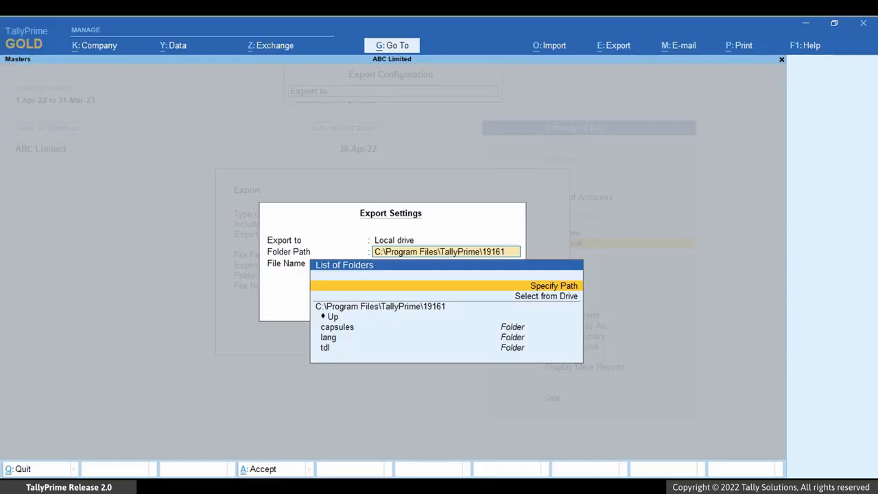
{"action": "key", "text": "Return"}
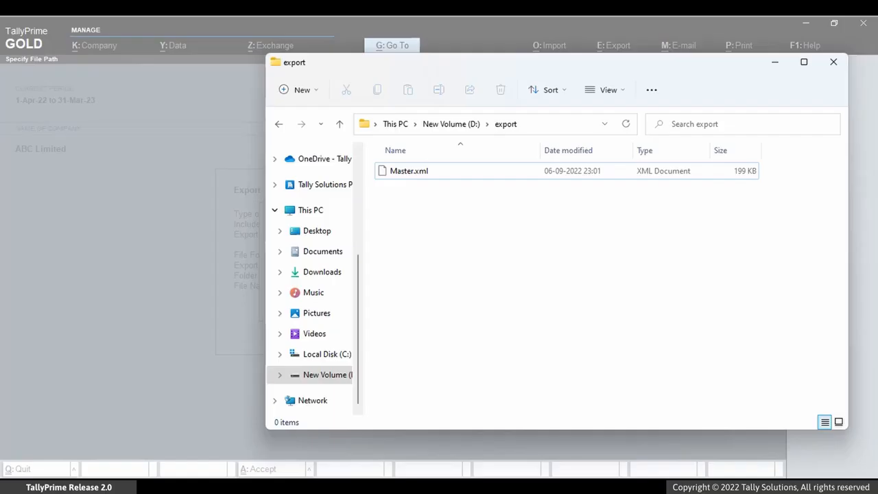
{"action": "key", "text": "F4"}
{"action": "key", "text": "ctrl+shift+Left"}
{"action": "key", "text": "ctrl+shift+Left"}
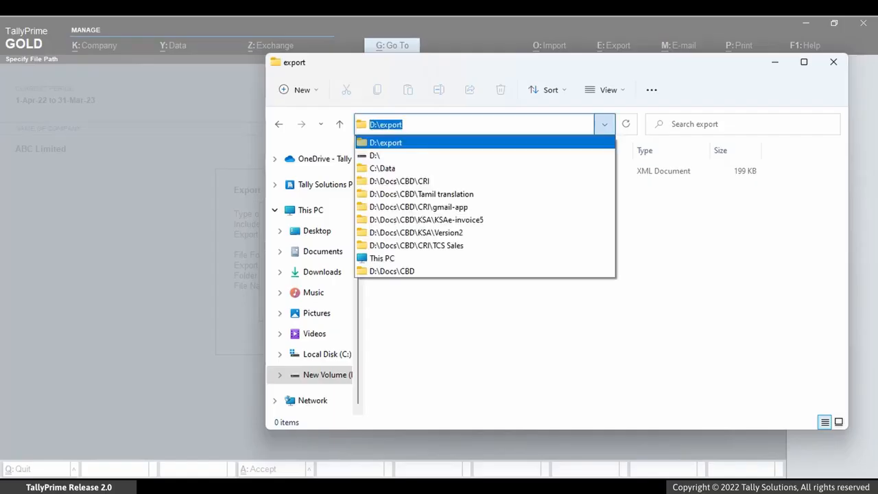
{"action": "key", "text": "ctrl+c"}
{"action": "key", "text": "alt+Tab"}
{"action": "key", "text": "ctrl+v"}
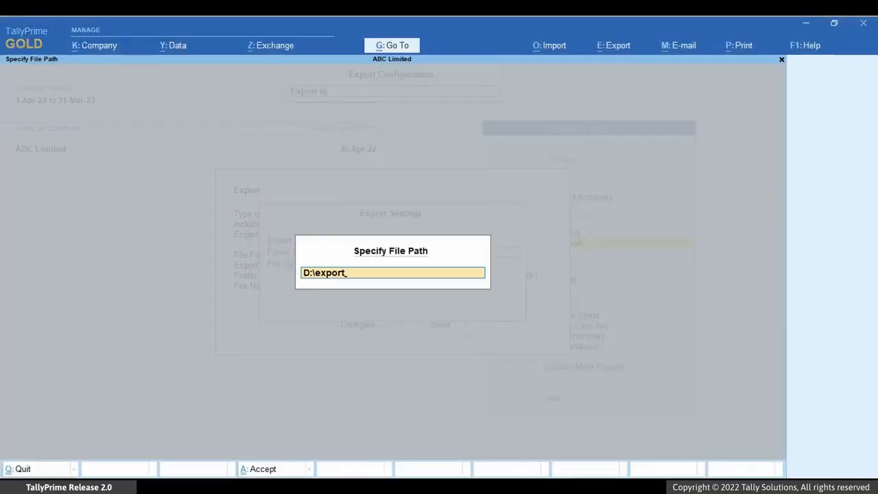
{"action": "key", "text": "Return"}
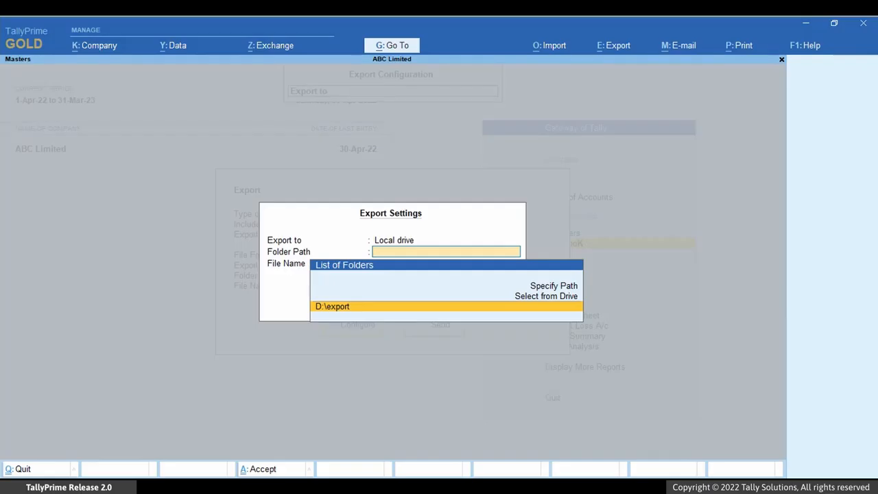
{"action": "key", "text": "Return"}
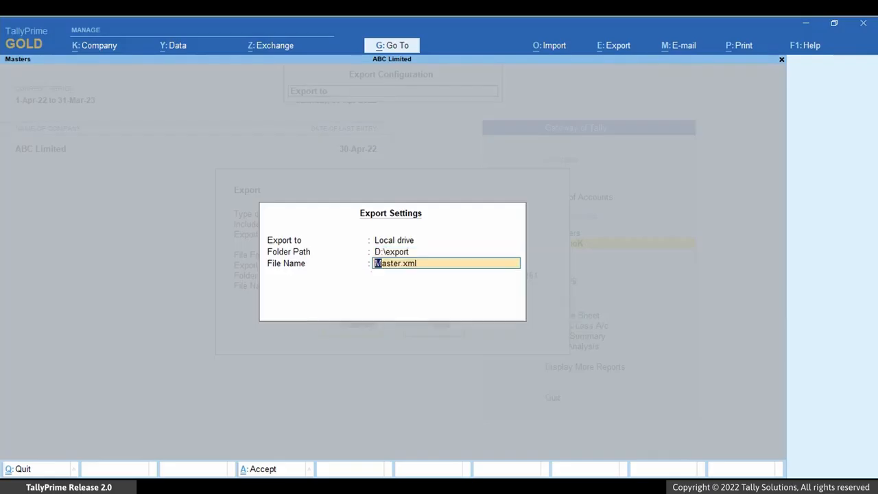
{"action": "key", "text": "ctrl+a"}
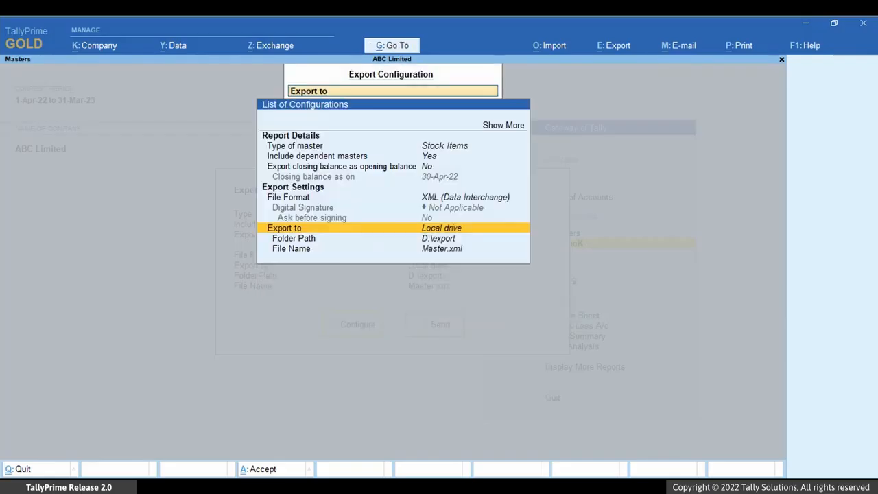
Expand the list of export configurations to view the additional options
{"action": "key", "text": "Up"}
{"action": "key", "text": "Up"}
{"action": "key", "text": "Up"}
{"action": "key", "text": "Up"}
{"action": "key", "text": "Up"}
{"action": "key", "text": "Up"}
{"action": "key", "text": "Up"}
{"action": "key", "text": "Up"}
{"action": "key", "text": "Up"}
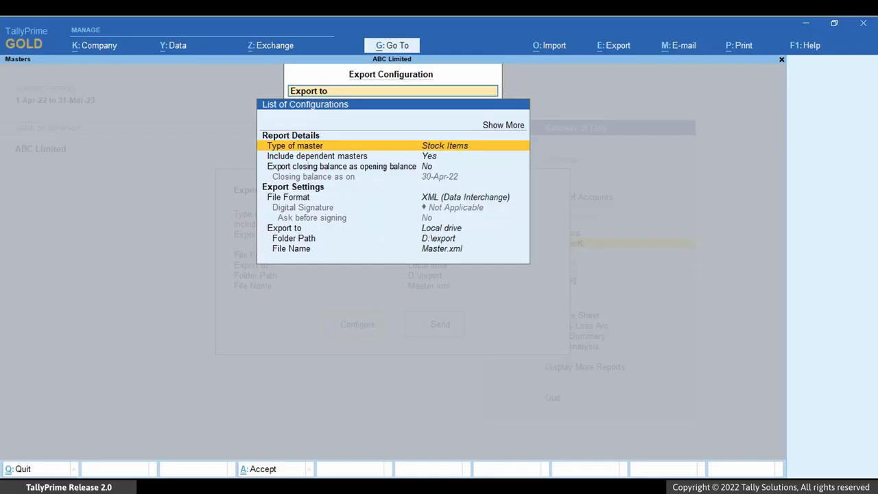
{"action": "key", "text": "Return"}
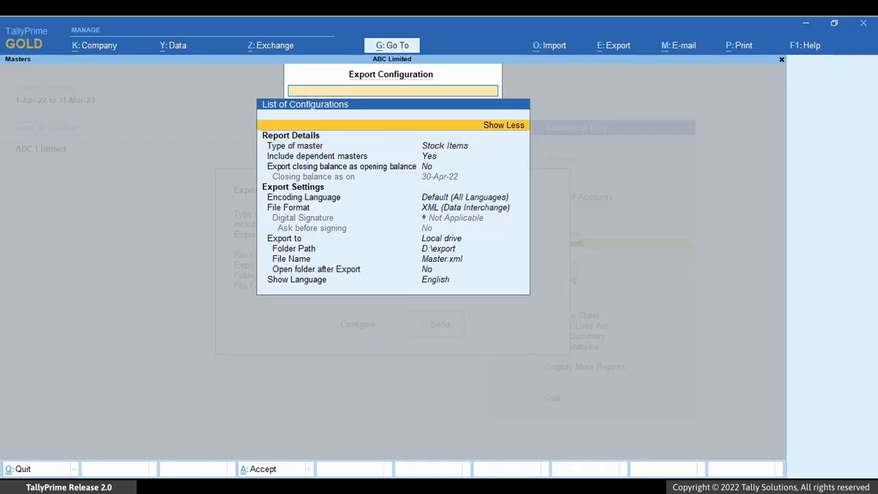
Accept the export configuration and send the stock item masters to the file
{"action": "key", "text": "ctrl+a"}
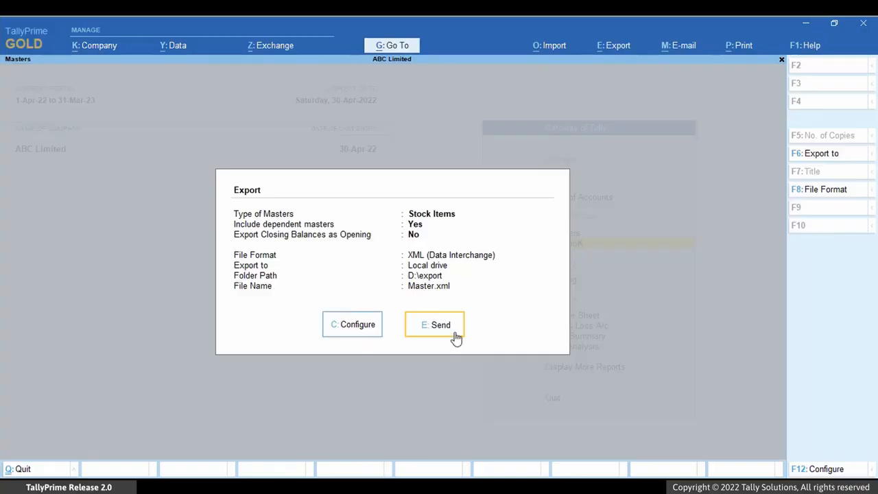
{"action": "left_click", "coordinate": [456, 336]}
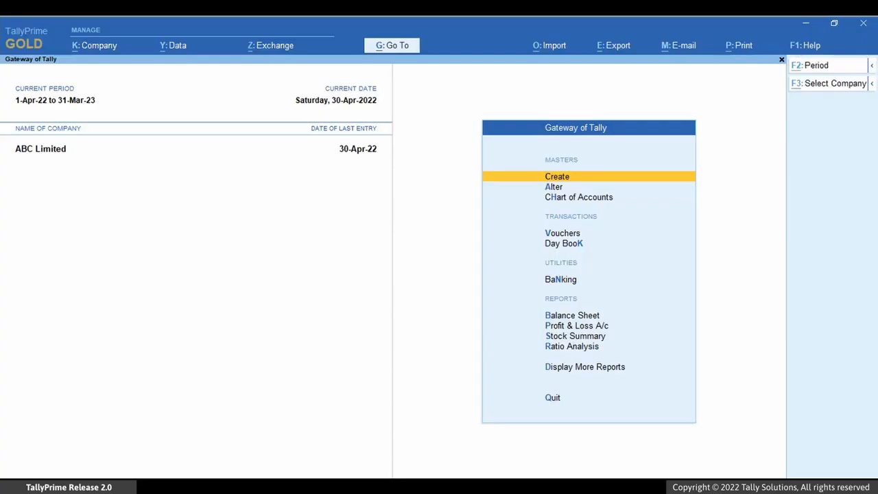
Shut the company ABC Limited and open National Enterprises from the C:\Data\Import company list
{"action": "key", "text": "alt+k"}
{"action": "key", "text": "Down"}
{"action": "key", "text": "Down"}
{"action": "key", "text": "Down"}
{"action": "key", "text": "Down"}
{"action": "key", "text": "Return"}
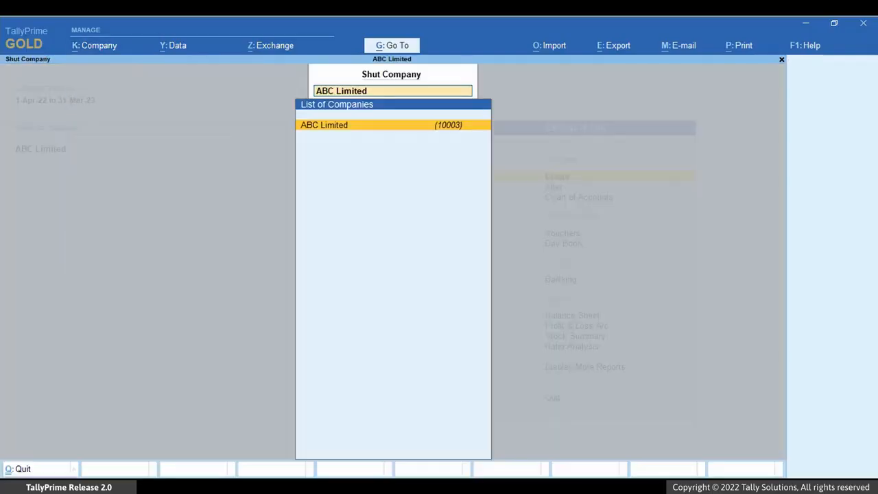
{"action": "key", "text": "Return"}
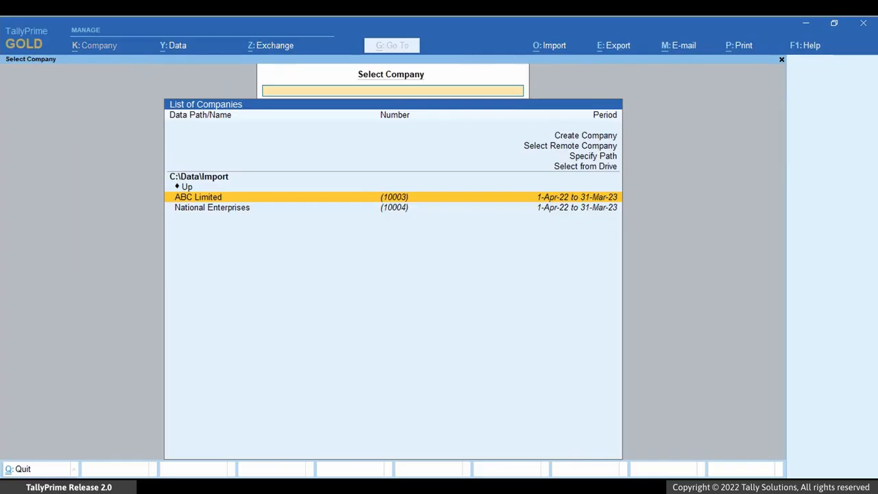
{"action": "key", "text": "Down"}
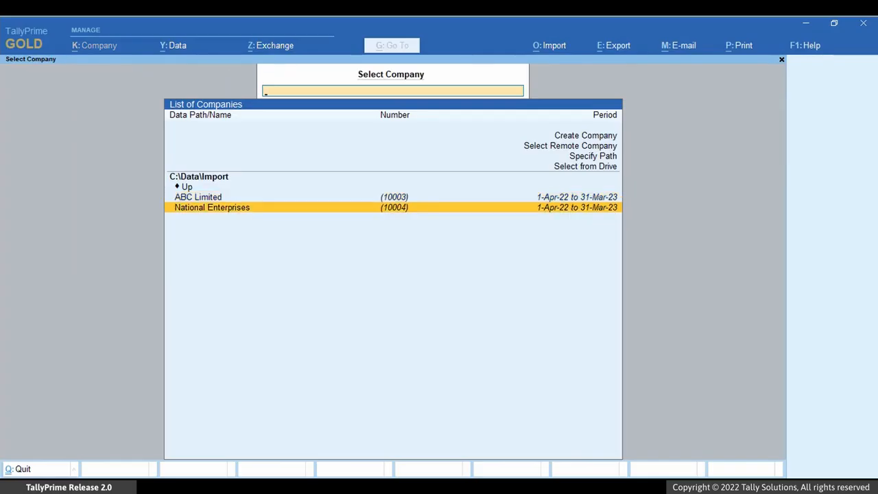
{"action": "key", "text": "Return"}
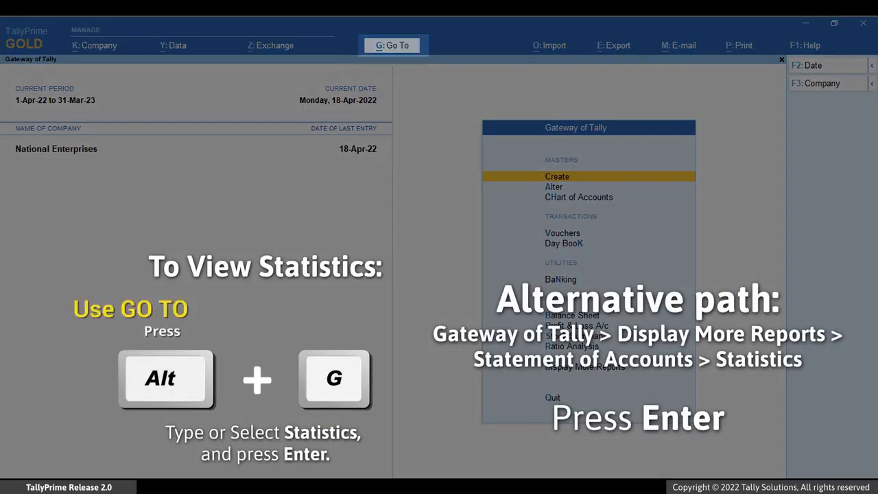
Examine the number of masters in the Statistics report of National Enterprises, and close the report
{"action": "key", "text": "alt+g"}
{"action": "type", "text": "Sta"}
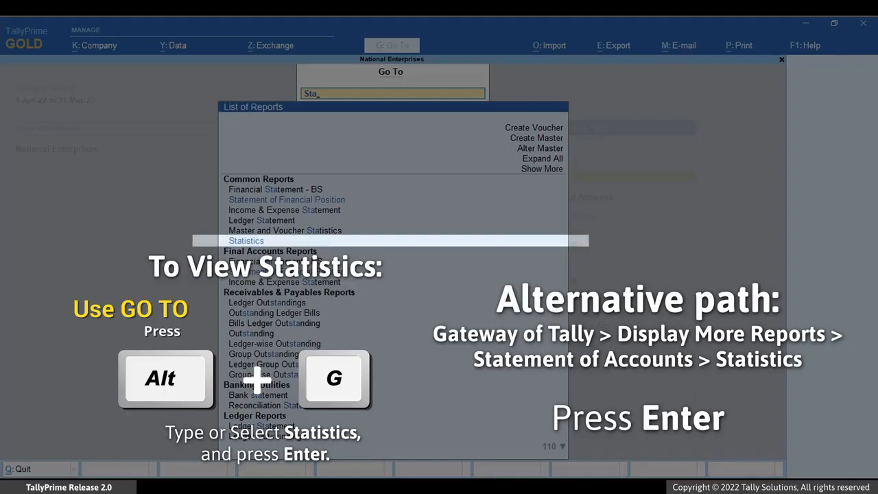
{"action": "key", "text": "Return"}
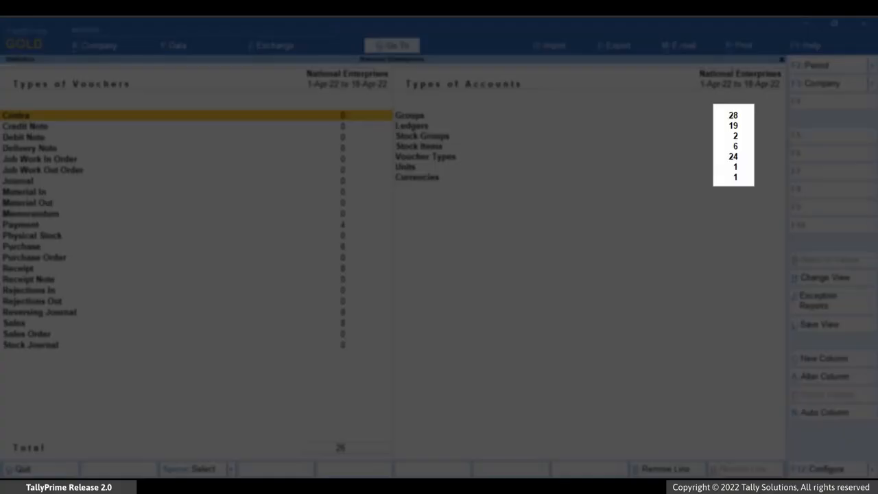
{"action": "key", "text": "Escape"}
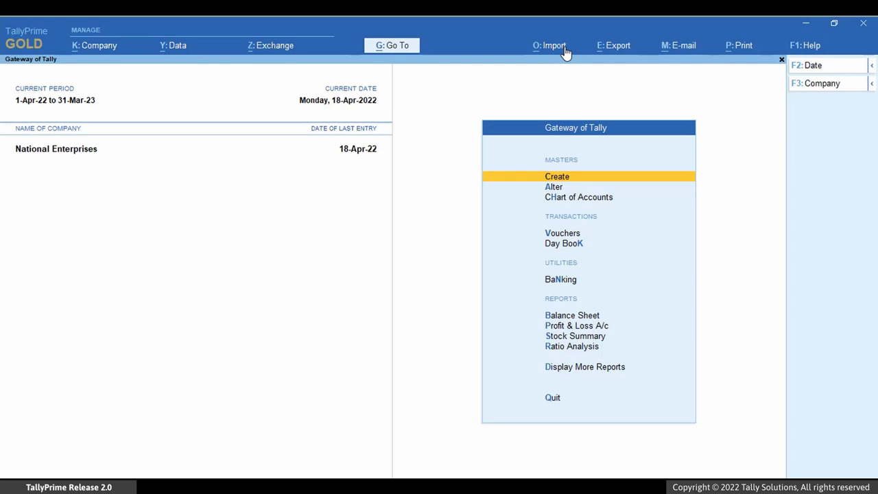
Start importing masters into National Enterprises and set the import file path to D:\export
{"action": "left_click", "coordinate": [565, 49]}
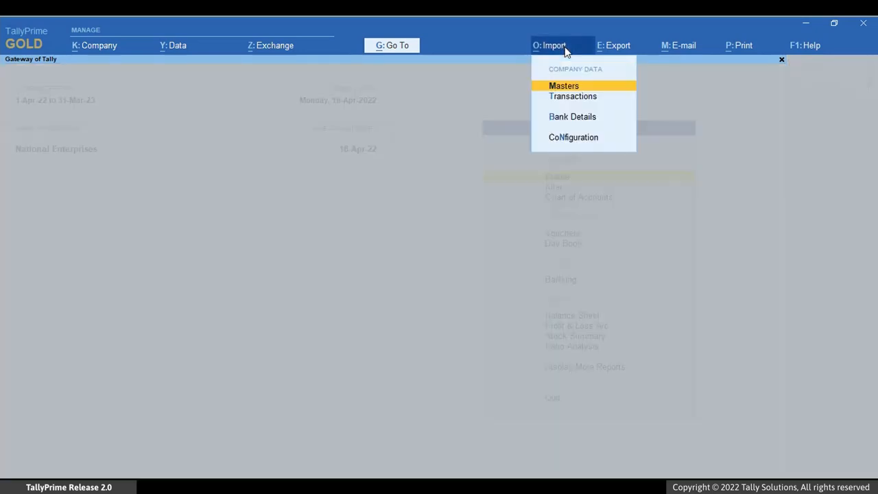
{"action": "left_click", "coordinate": [598, 86]}
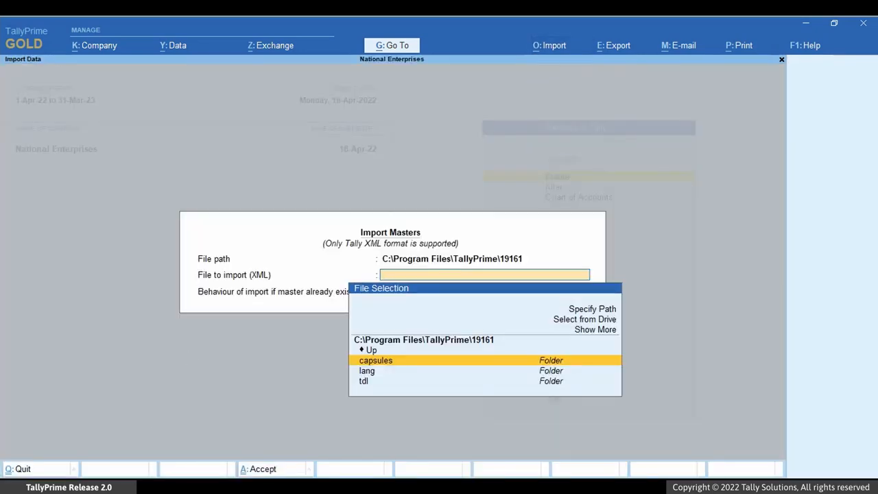
{"action": "key", "text": "Up"}
{"action": "key", "text": "Up"}
{"action": "key", "text": "Up"}
{"action": "key", "text": "Up"}
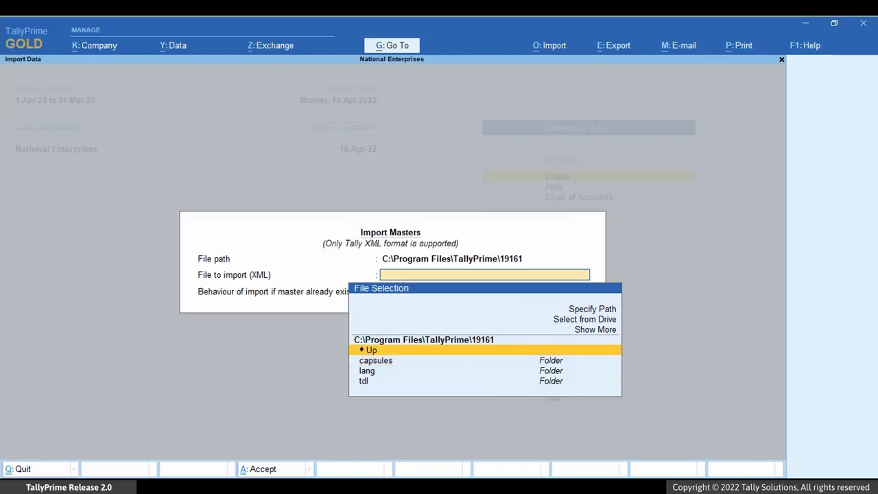
{"action": "key", "text": "Return"}
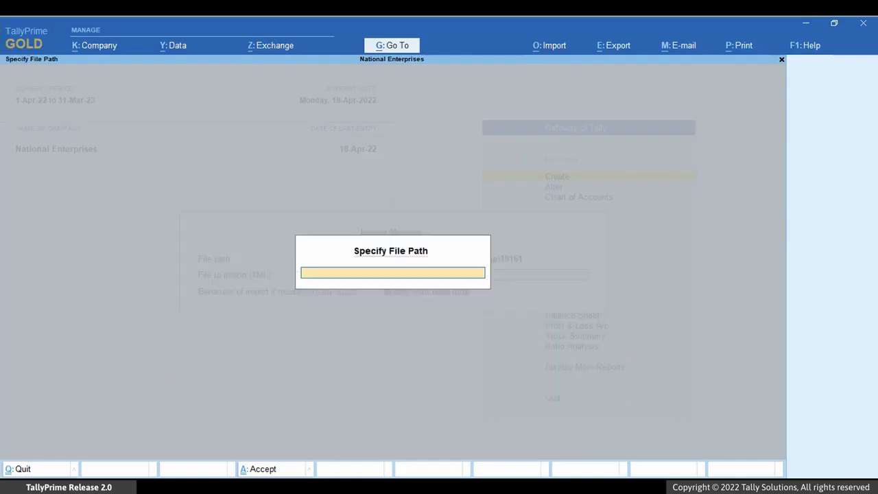
{"action": "key", "text": "ctrl+v"}
{"action": "key", "text": "Return"}
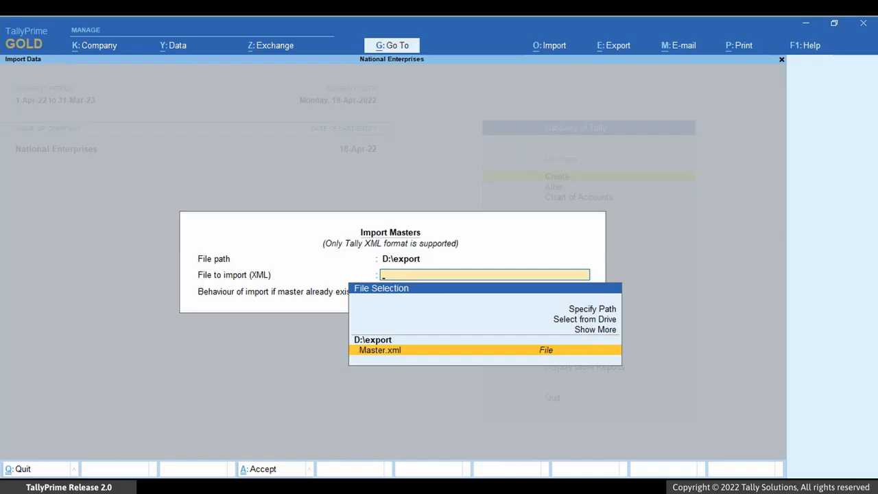
Import Master.xml with the behaviour for already existing masters set to Ignore duplicates
{"action": "key", "text": "Return"}
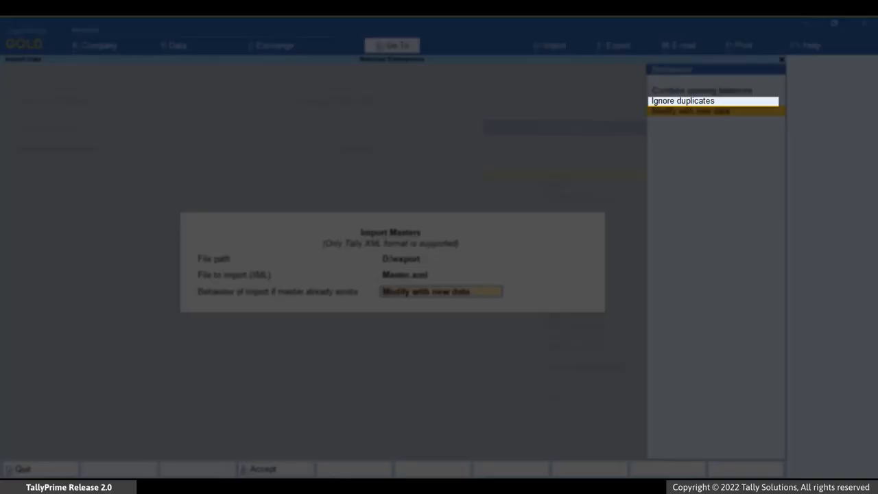
{"action": "key", "text": "Up"}
{"action": "key", "text": "Return"}
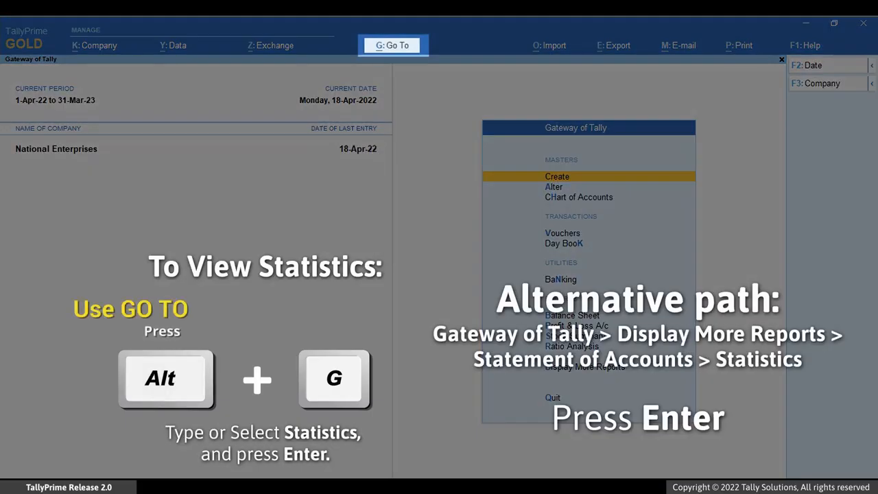
Open the Statistics report of National Enterprises and examine the number of masters after the import
{"action": "key", "text": "alt+g"}
{"action": "type", "text": "St"}
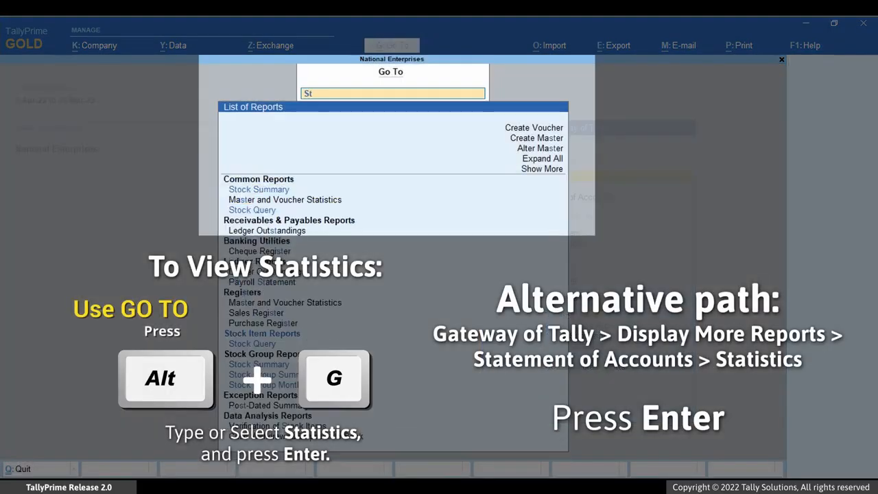
{"action": "type", "text": "a"}
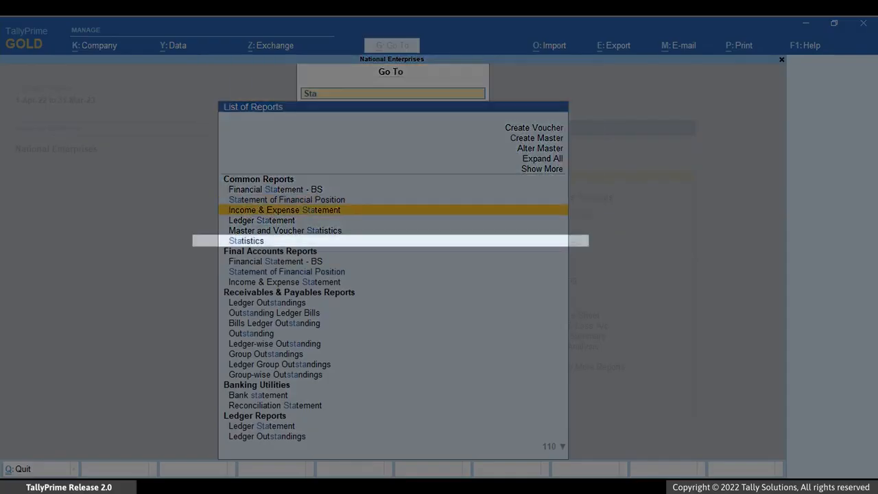
{"action": "key", "text": "Down"}
{"action": "key", "text": "Down"}
{"action": "key", "text": "Down"}
{"action": "key", "text": "Return"}
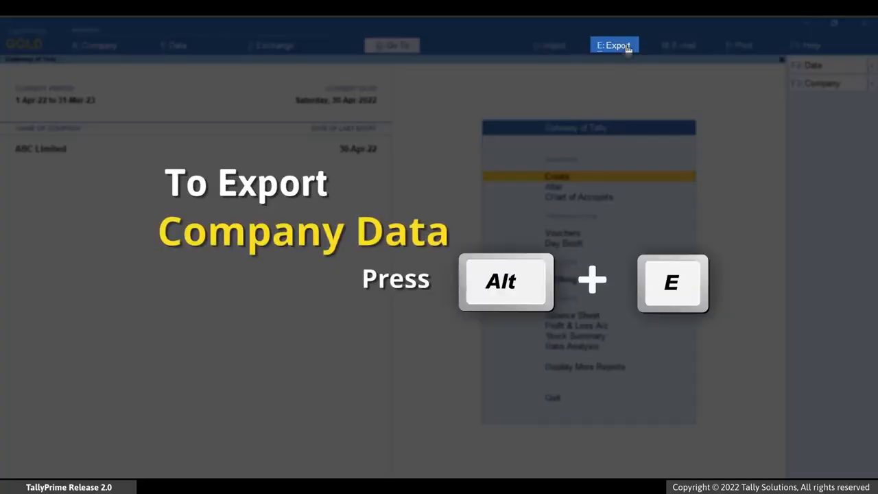
Start exporting transactions from ABC Limited and set the type of voucher entries to Accounting Entries Only
{"action": "left_click", "coordinate": [626, 46]}
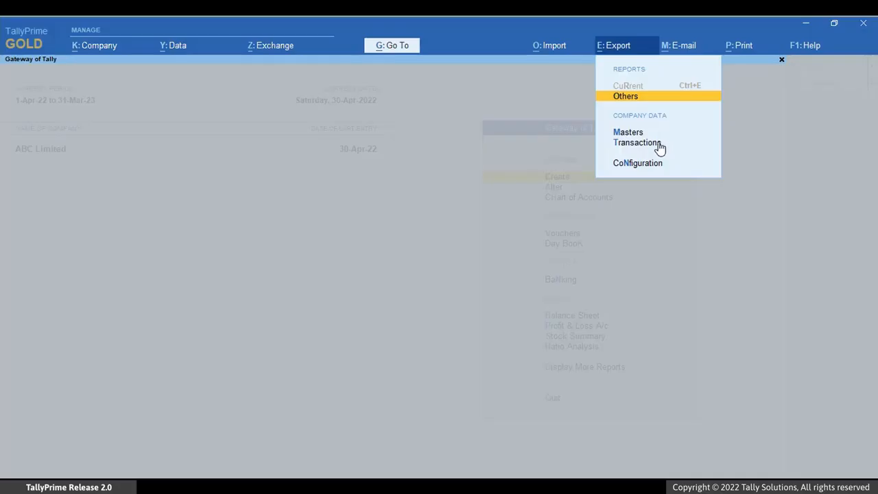
{"action": "left_click", "coordinate": [657, 145]}
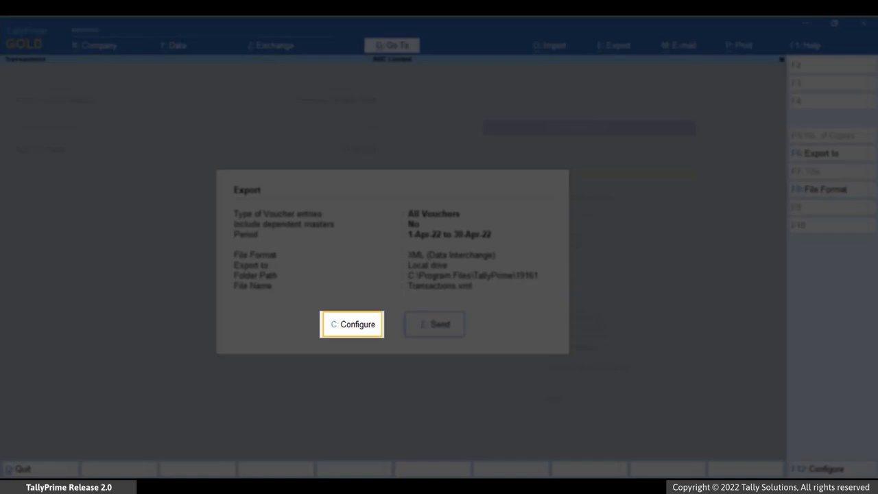
{"action": "key", "text": "c"}
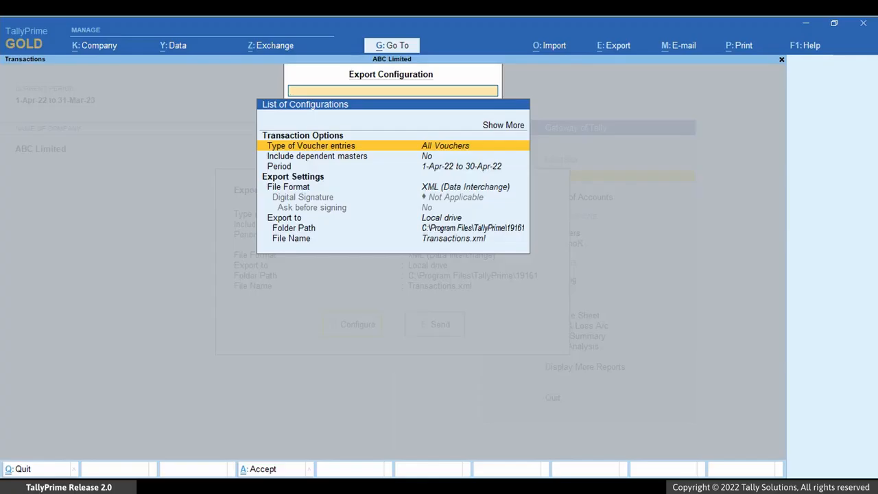
{"action": "key", "text": "Return"}
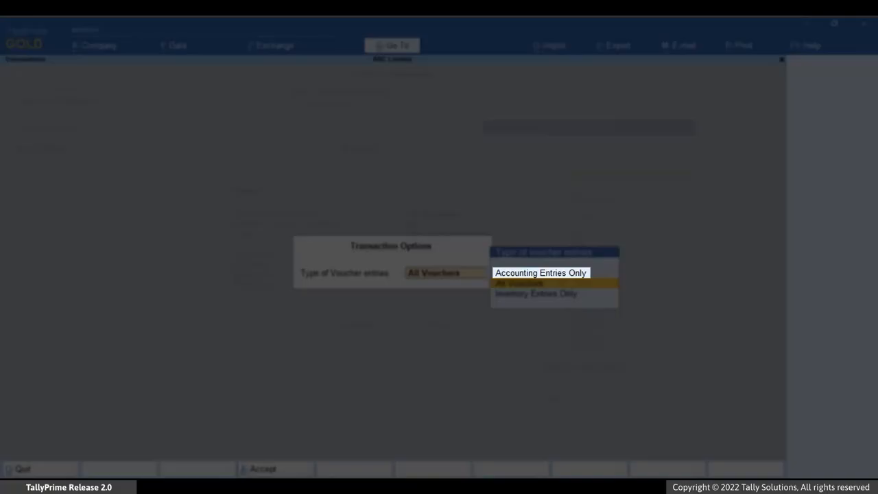
{"action": "key", "text": "Up"}
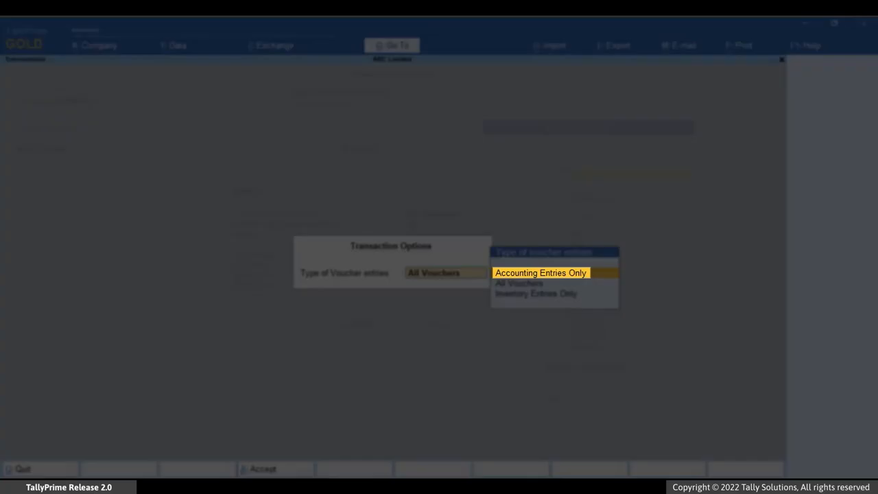
{"action": "key", "text": "Return"}
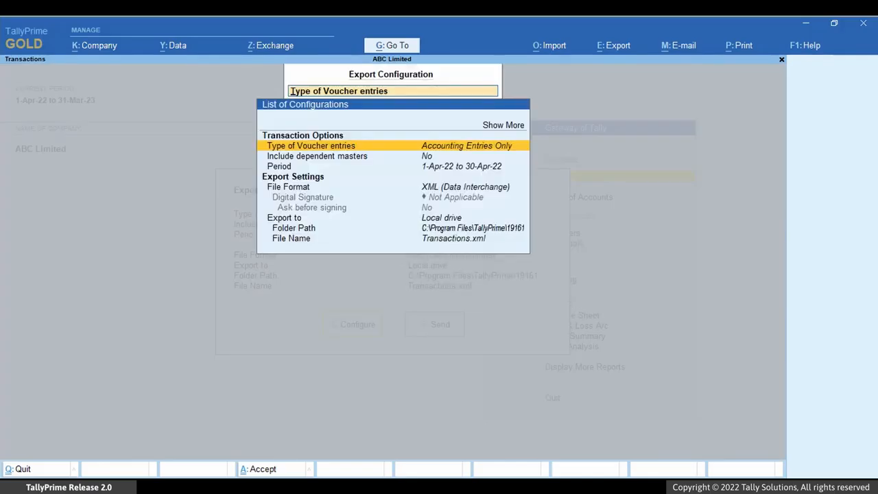
Include dependent masters in the transactions export and accept the period from 1-4-2022 to 30-4-2022
{"action": "key", "text": "Down"}
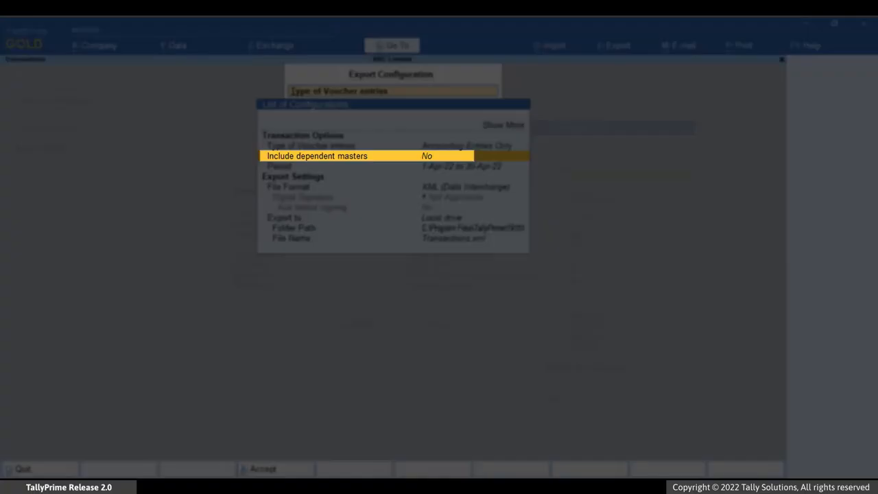
{"action": "key", "text": "Return"}
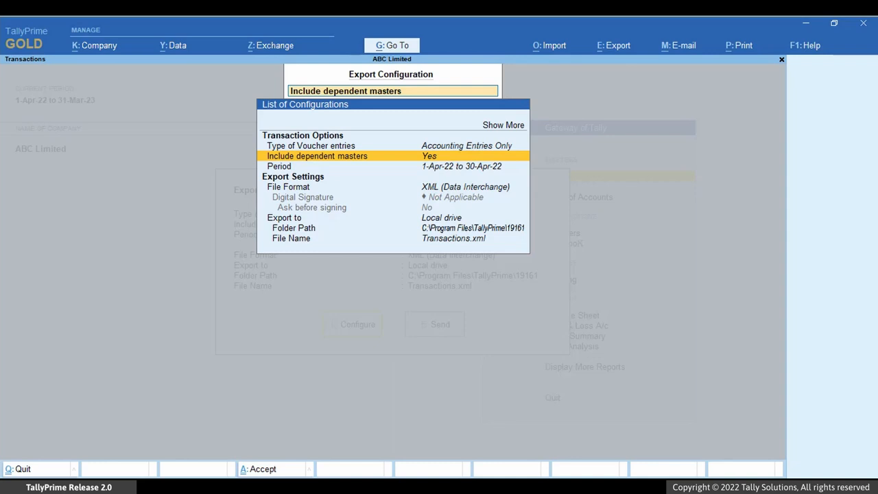
{"action": "key", "text": "Down"}
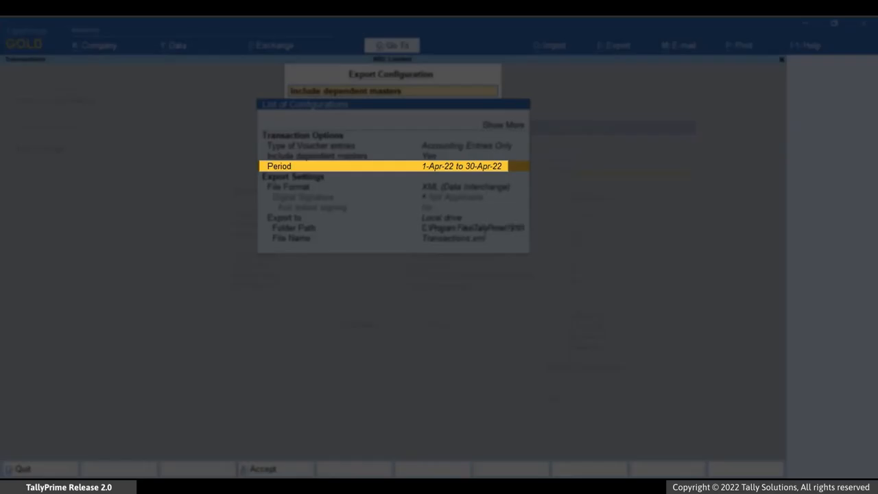
{"action": "key", "text": "Return"}
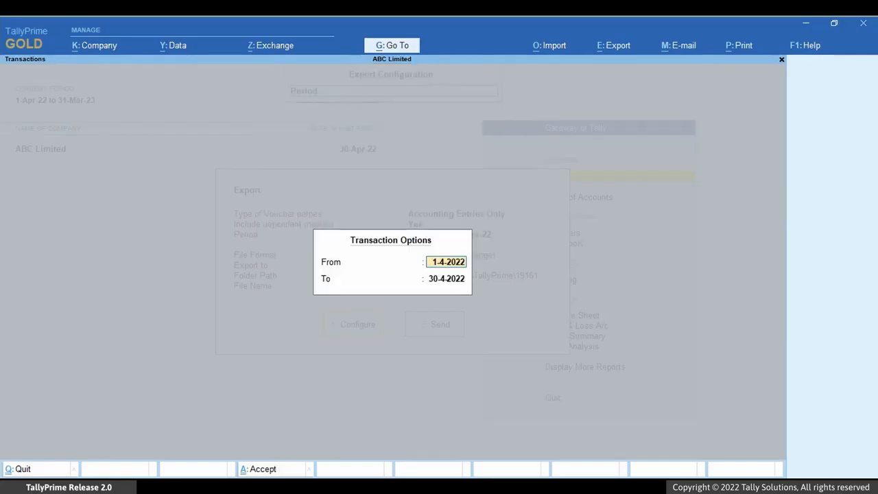
{"action": "key", "text": "Return"}
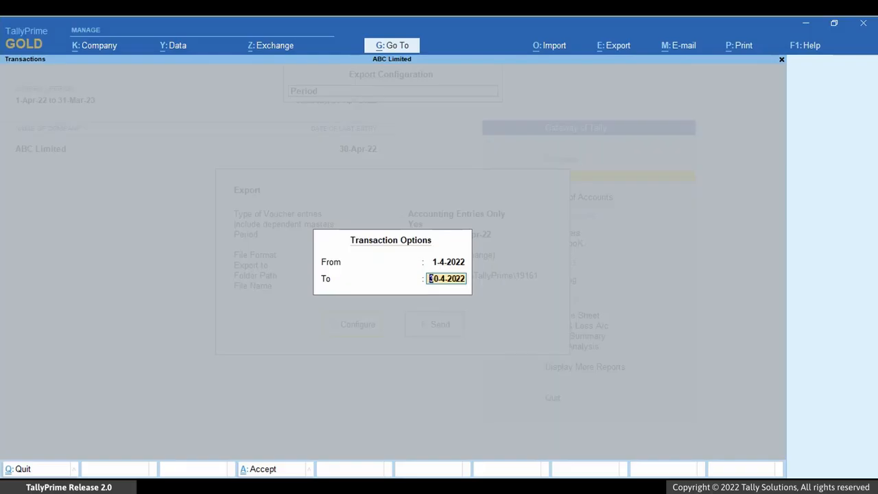
{"action": "key", "text": "Return"}
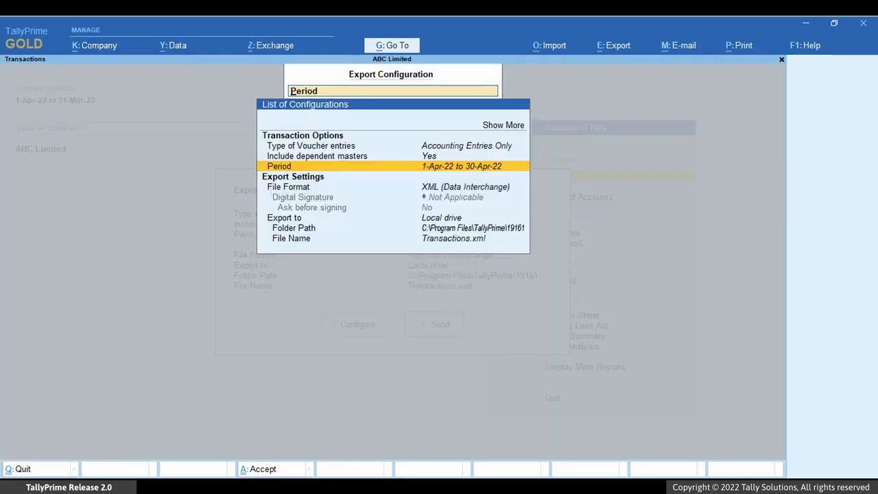
Set the export destination to the local drive with the folder path D:\export
{"action": "key", "text": "Down"}
{"action": "key", "text": "Down"}
{"action": "key", "text": "Return"}
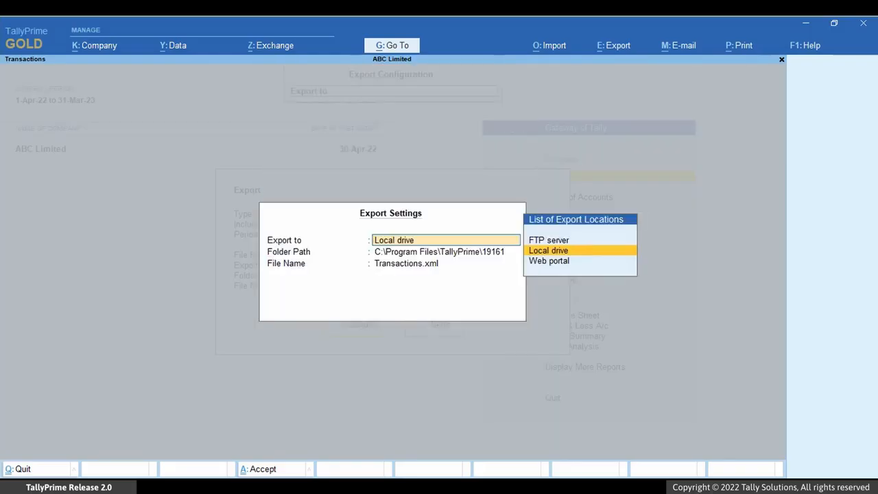
{"action": "key", "text": "Return"}
{"action": "key", "text": "Up"}
{"action": "key", "text": "Up"}
{"action": "key", "text": "Return"}
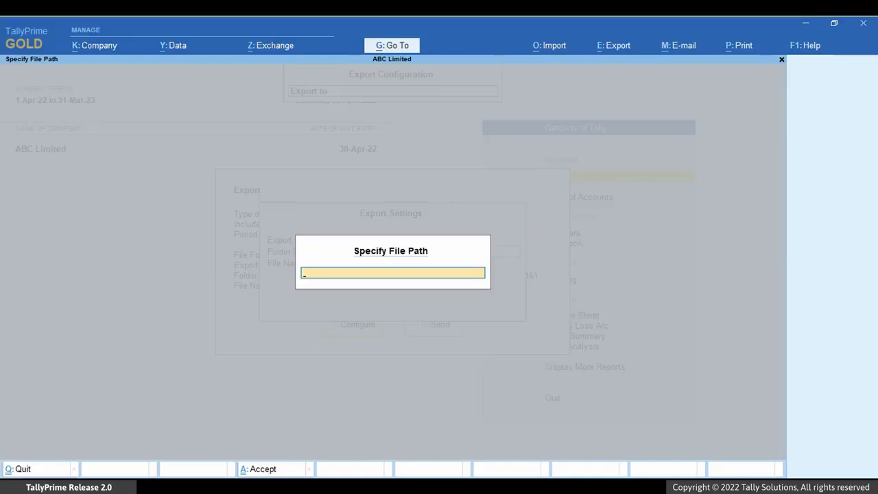
{"action": "type", "text": "D:\\export"}
{"action": "key", "text": "Return"}
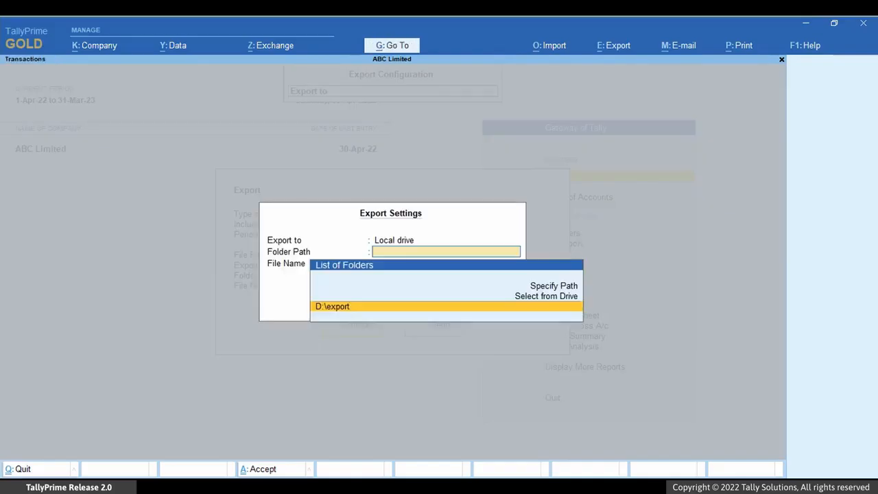
{"action": "key", "text": "Return"}
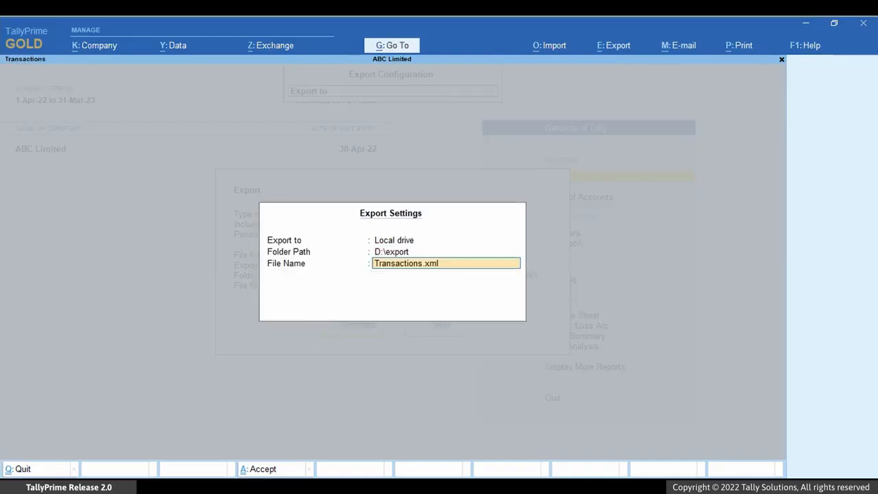
Accept the file name Transactions.xml and the export configuration, and export the transactions
{"action": "key", "text": "Return"}
{"action": "key", "text": "ctrl+a"}
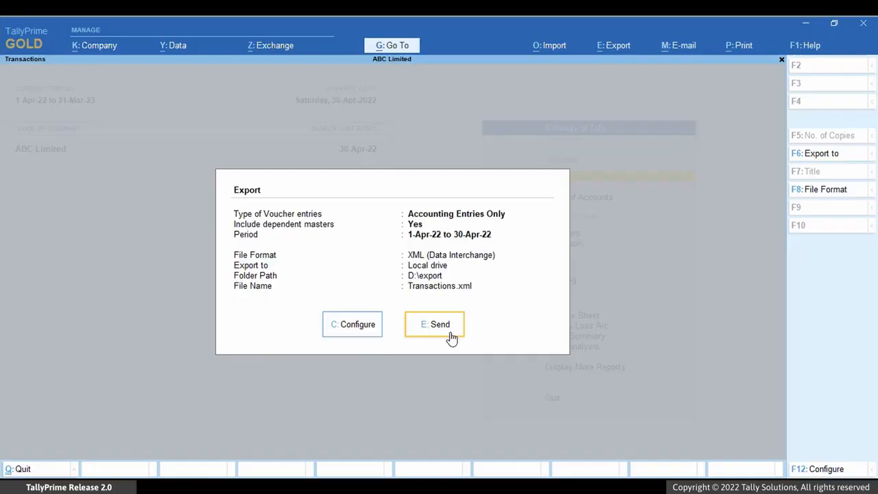
{"action": "left_click", "coordinate": [449, 332]}
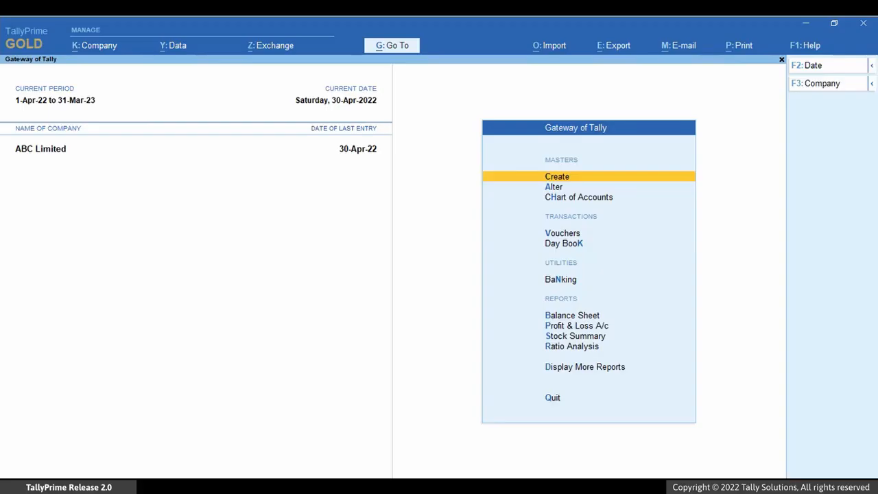
Shut the company ABC Limited and open National Enterprises from the C:\Data\Import company list
{"action": "key", "text": "alt+k"}
{"action": "key", "text": "Down"}
{"action": "key", "text": "Down"}
{"action": "key", "text": "Down"}
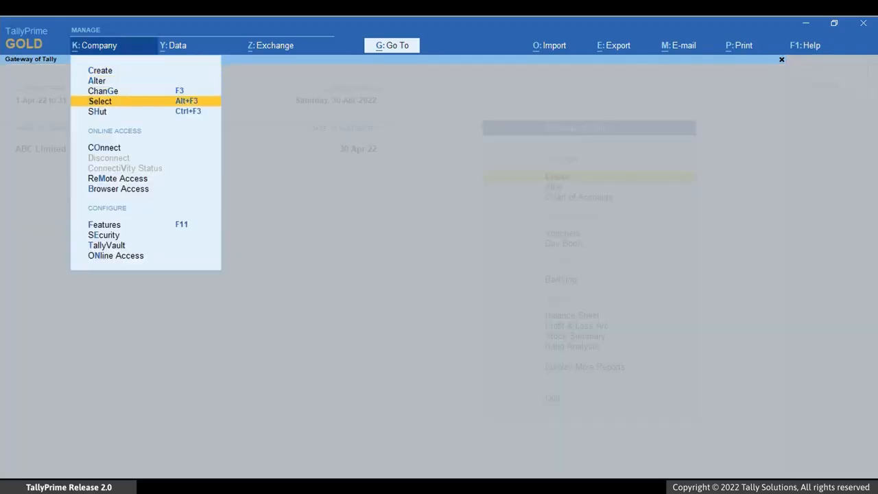
{"action": "key", "text": "Down"}
{"action": "key", "text": "Return"}
{"action": "key", "text": "Return"}
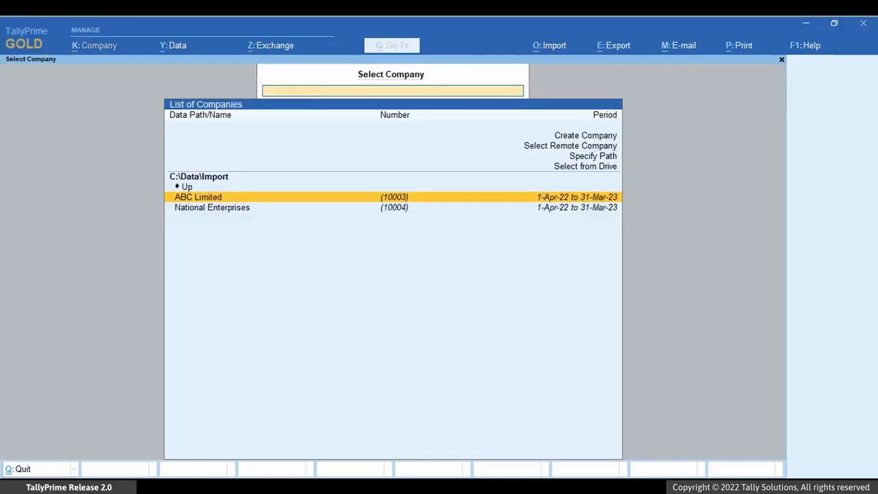
{"action": "key", "text": "Down"}
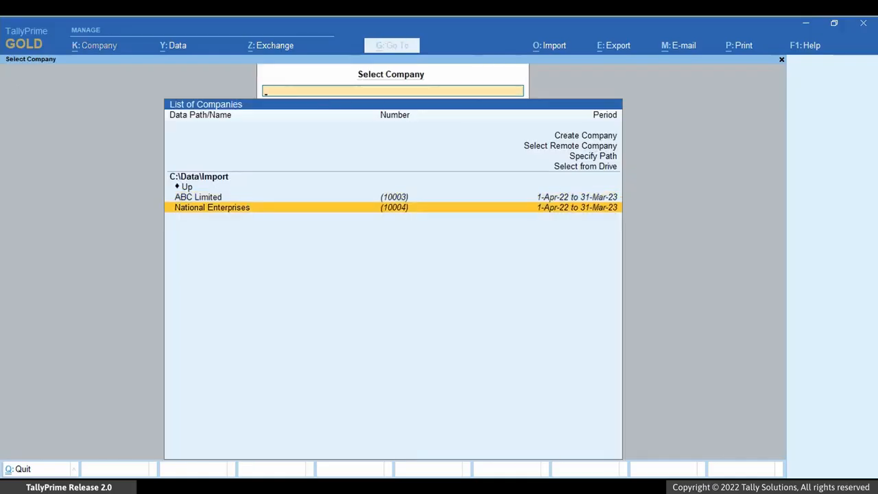
{"action": "key", "text": "Return"}
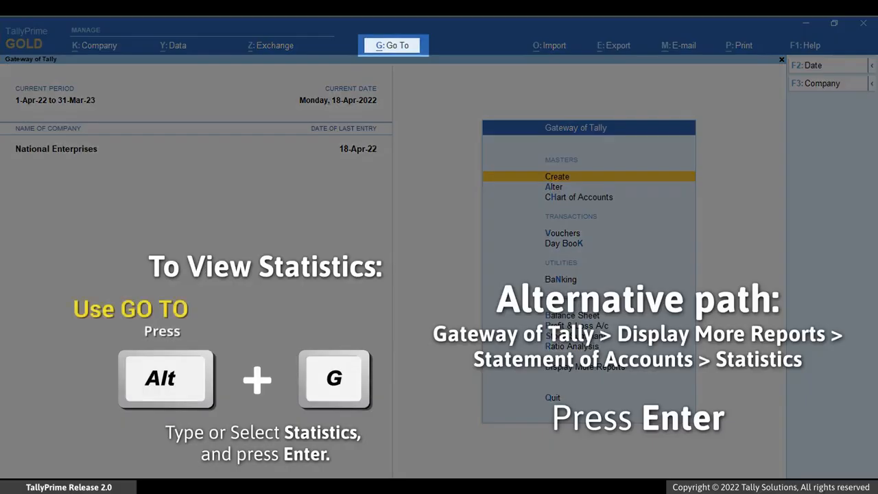
Examine the number of vouchers and masters in the Statistics report of National Enterprises, and close the report
{"action": "key", "text": "alt+g"}
{"action": "type", "text": "Sta"}
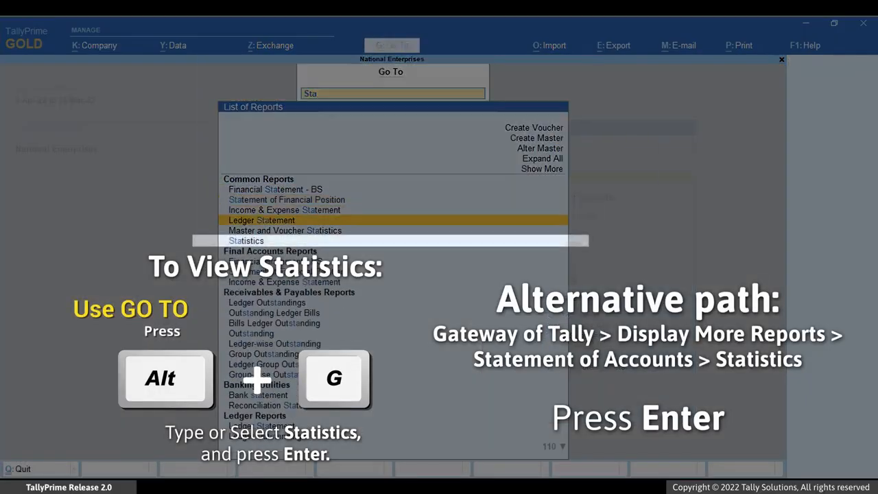
{"action": "key", "text": "Down"}
{"action": "key", "text": "Down"}
{"action": "key", "text": "Return"}
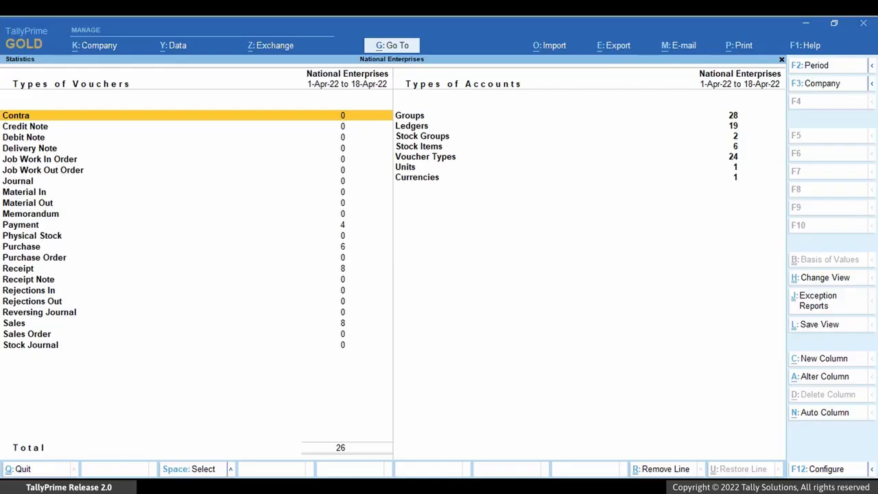
{"action": "key", "text": "Escape"}
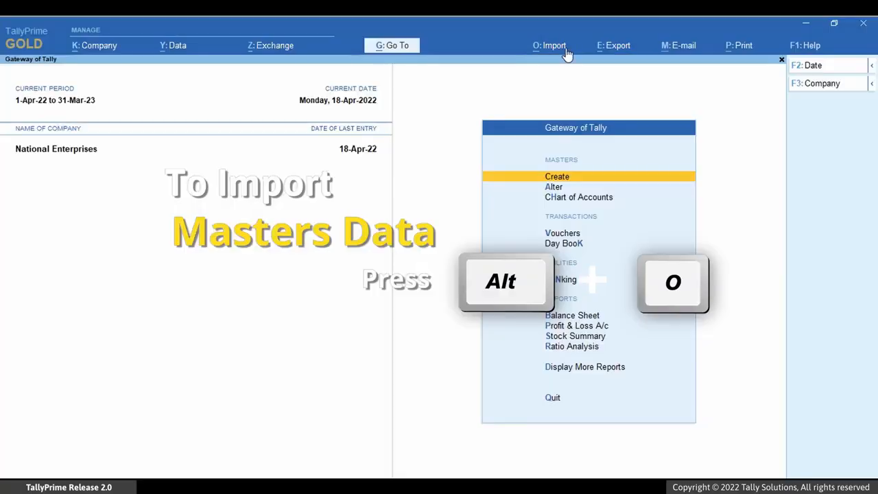
Import the transactions file Transactions.xml from the file path D:\export into National Enterprises
{"action": "left_click", "coordinate": [566, 48]}
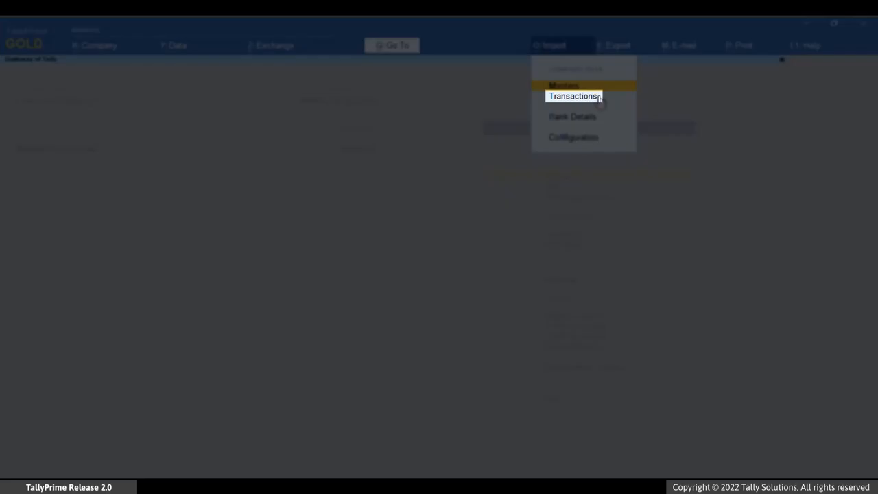
{"action": "left_click", "coordinate": [598, 99]}
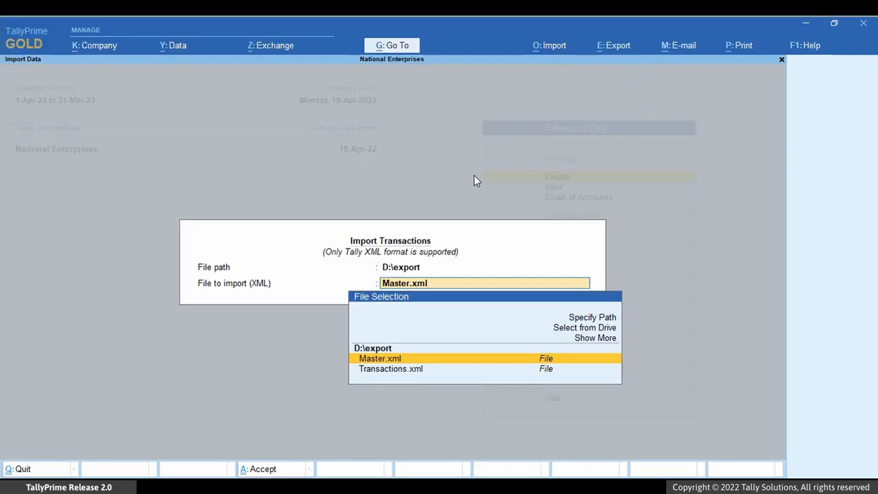
{"action": "key", "text": "Up"}
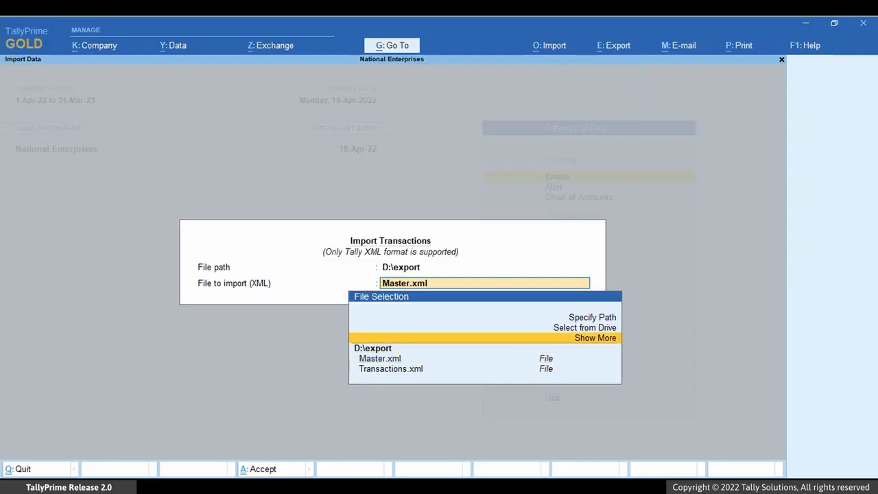
{"action": "key", "text": "Up"}
{"action": "key", "text": "Up"}
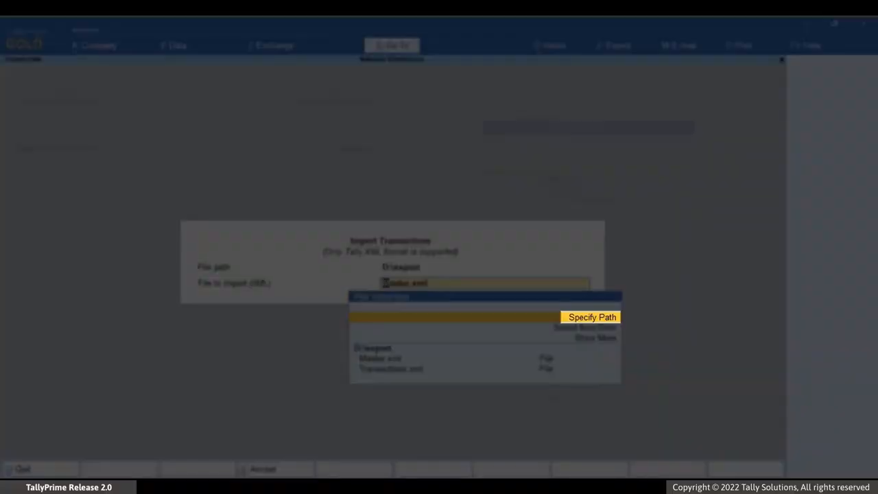
{"action": "key", "text": "Return"}
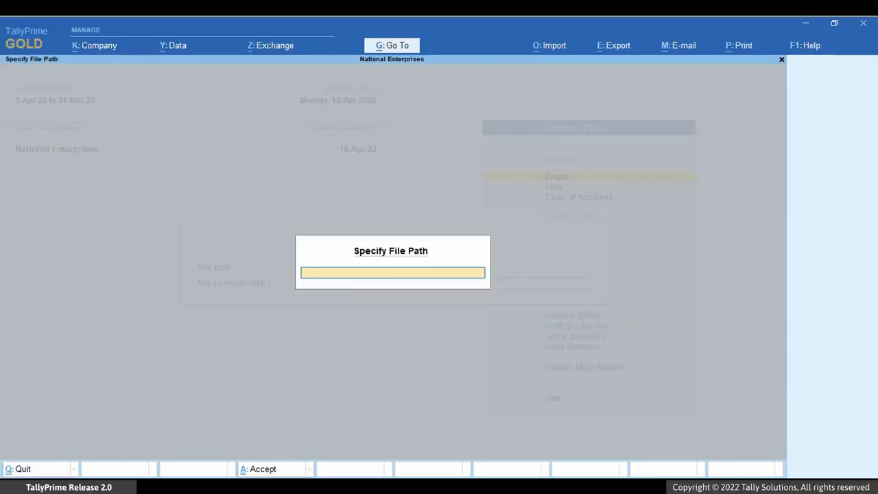
{"action": "type", "text": "D:\\export"}
{"action": "key", "text": "Return"}
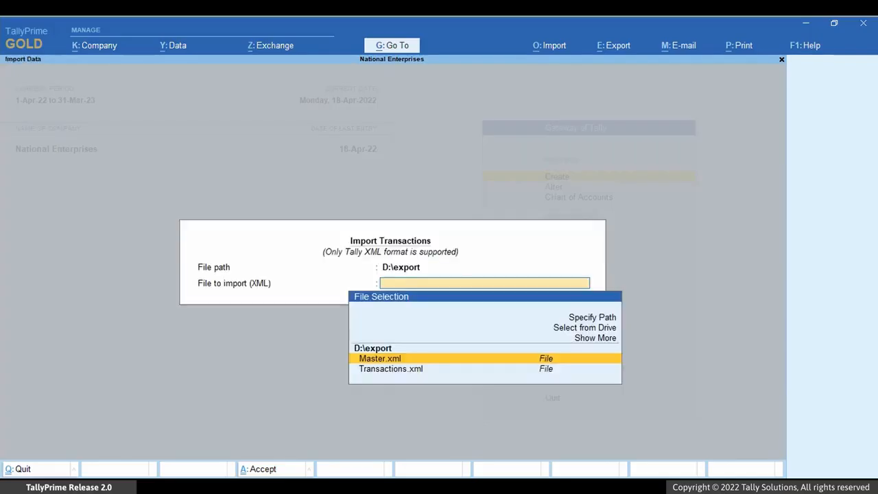
{"action": "key", "text": "Down"}
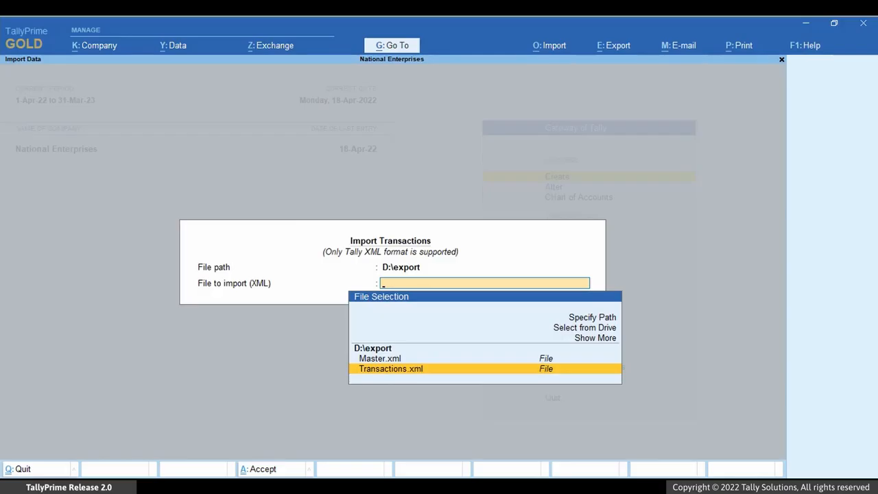
{"action": "key", "text": "Return"}
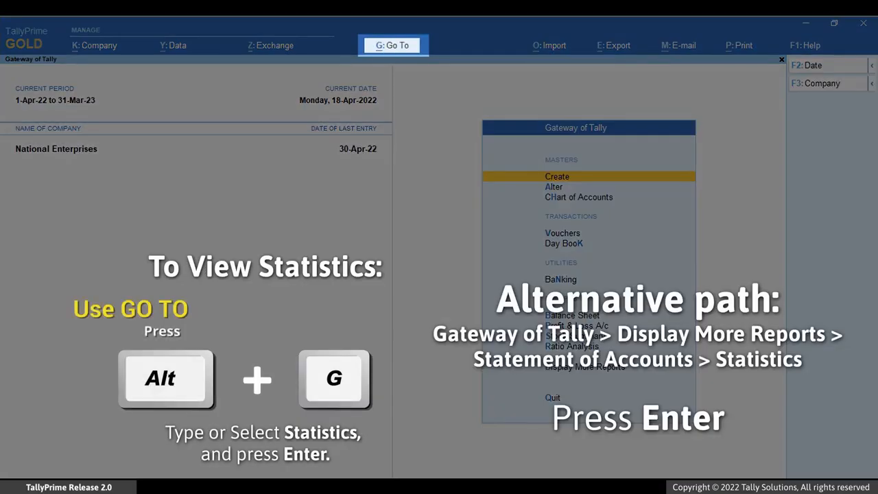
Examine the voucher and master counts after the transactions import in the Statistics report, and close the report
{"action": "key", "text": "alt+g"}
{"action": "type", "text": "St"}
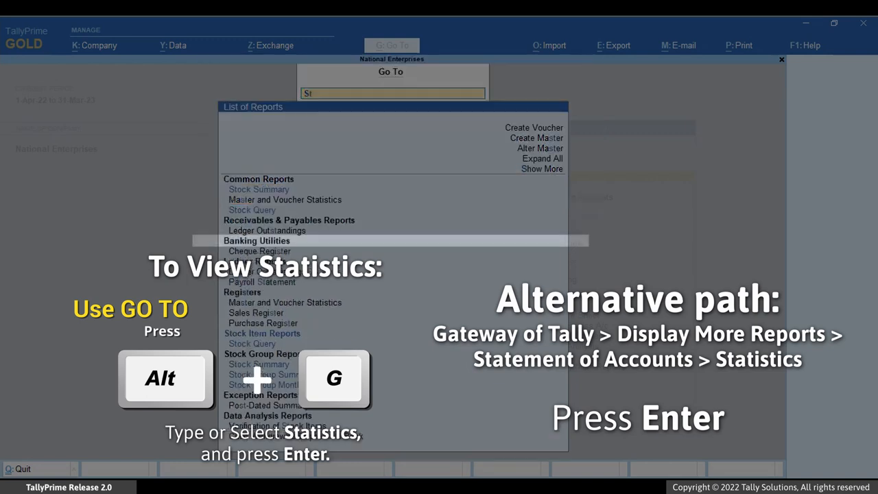
{"action": "type", "text": "at"}
{"action": "key", "text": "Down"}
{"action": "key", "text": "Down"}
{"action": "key", "text": "Down"}
{"action": "key", "text": "Down"}
{"action": "key", "text": "Down"}
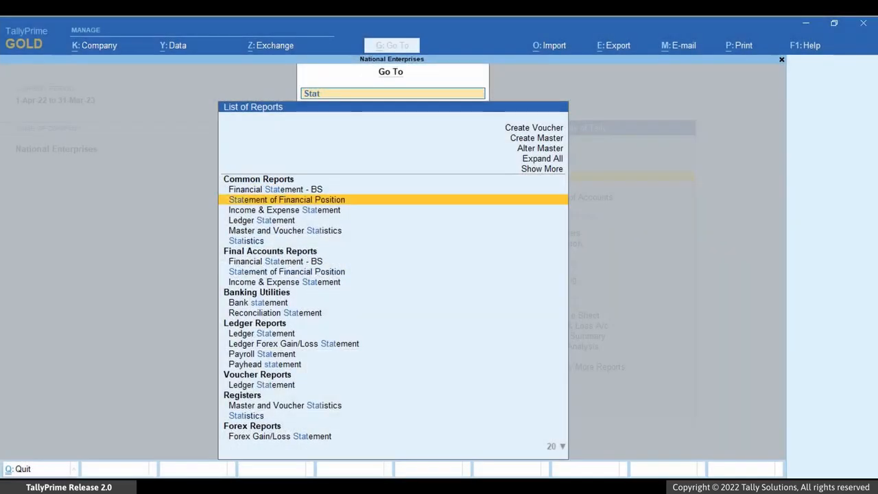
{"action": "key", "text": "Return"}
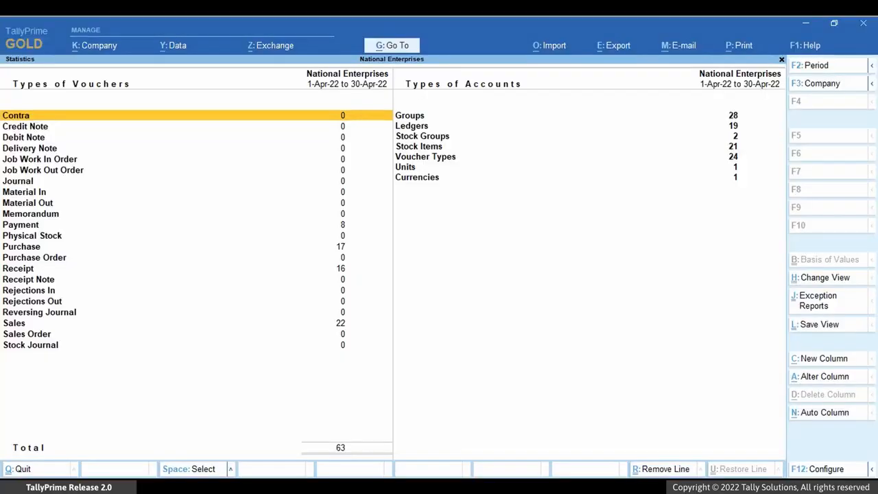
{"action": "key", "text": "Escape"}
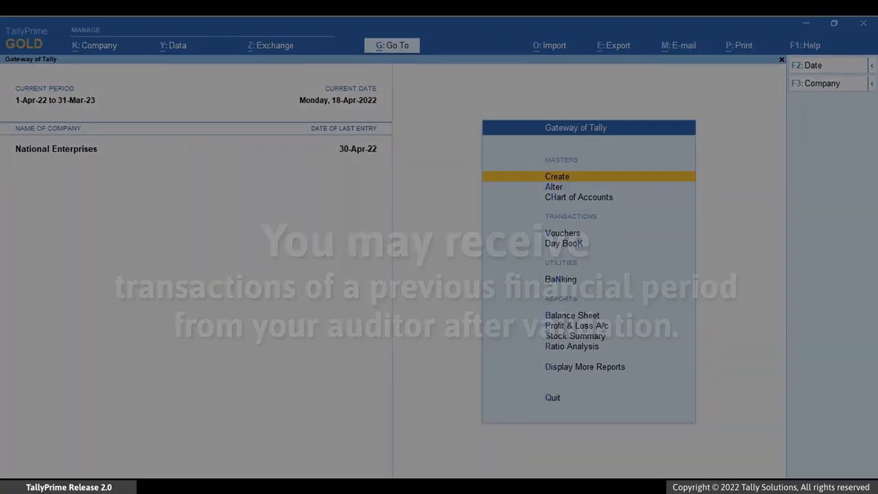